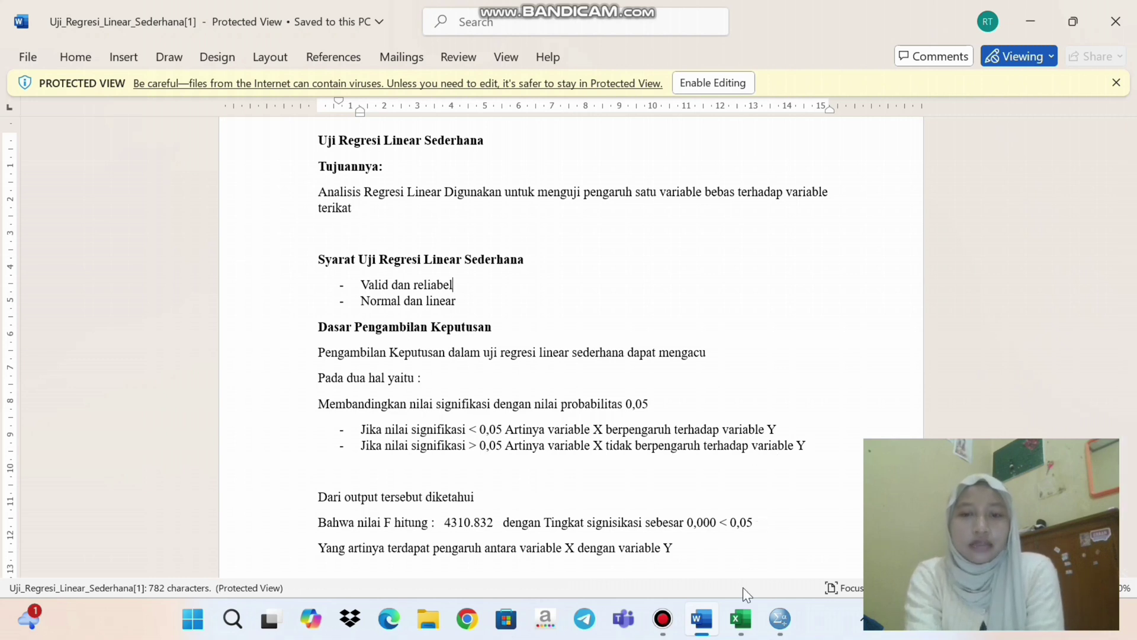
Switch to Excel and select the X and Y values in cells B2:C31 of Sheet1.
left_click(742, 618)
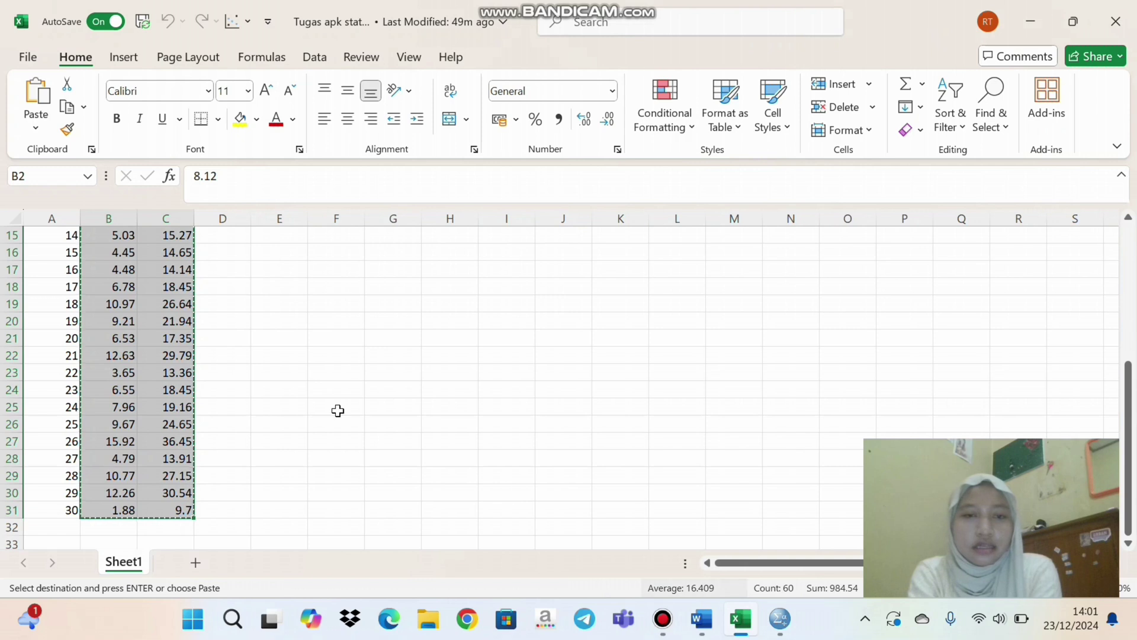
left_click(285, 383)
scroll(286, 384, "up", 4)
scroll(286, 384, "up", 1)
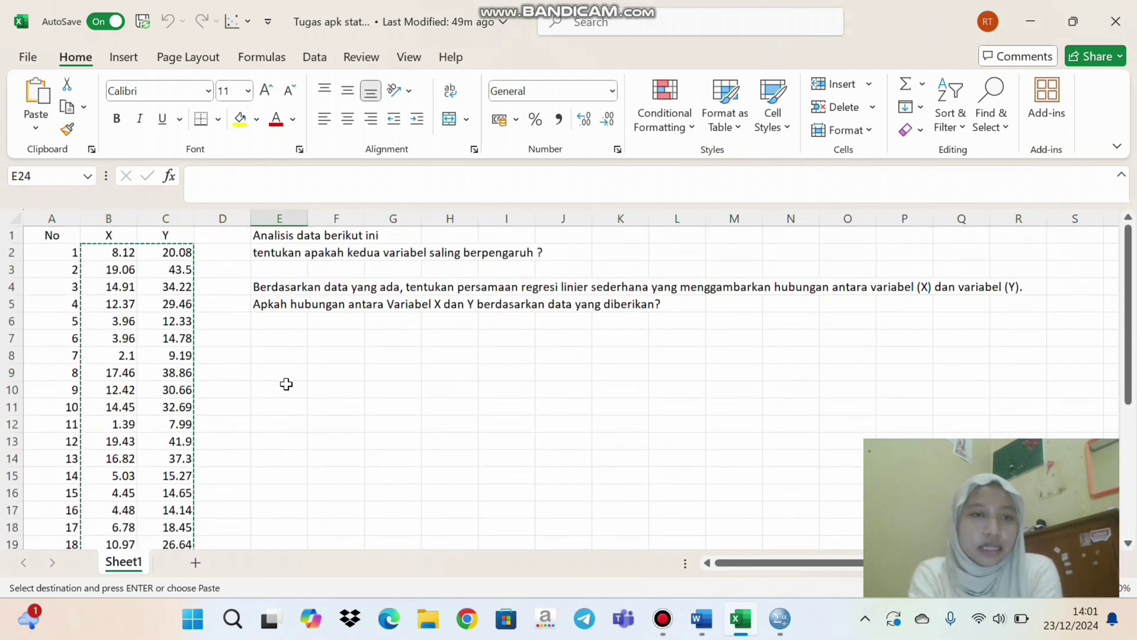
left_click(257, 370)
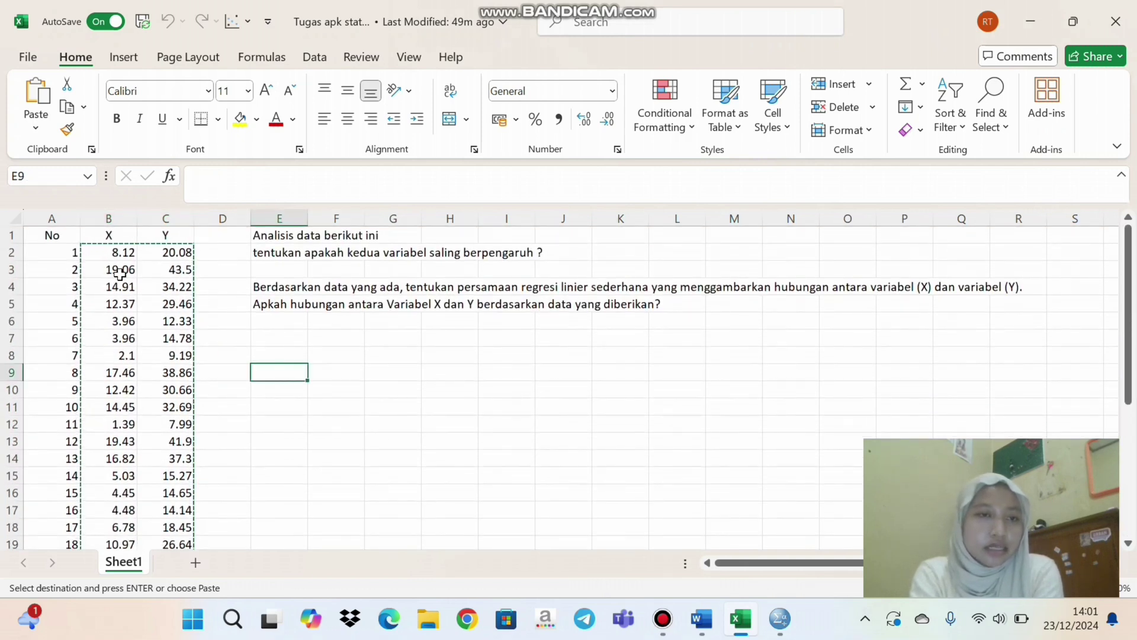
left_click_drag(106, 248, 163, 510)
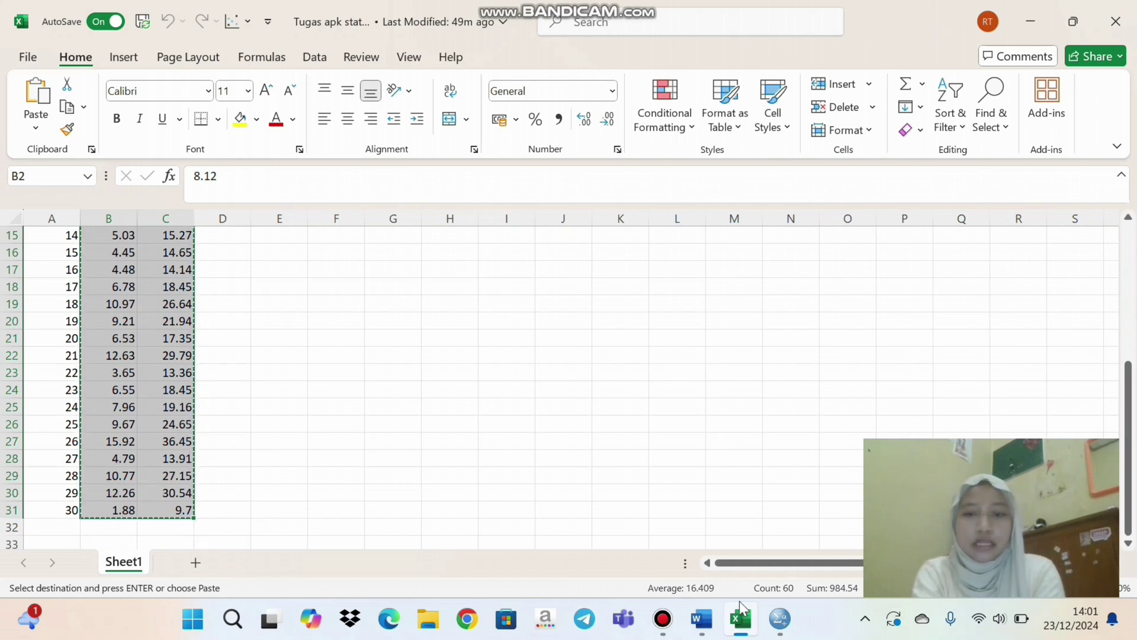
Switch to the SPSS Data Editor and define two variables named X and Y.
mouse_move(769, 605)
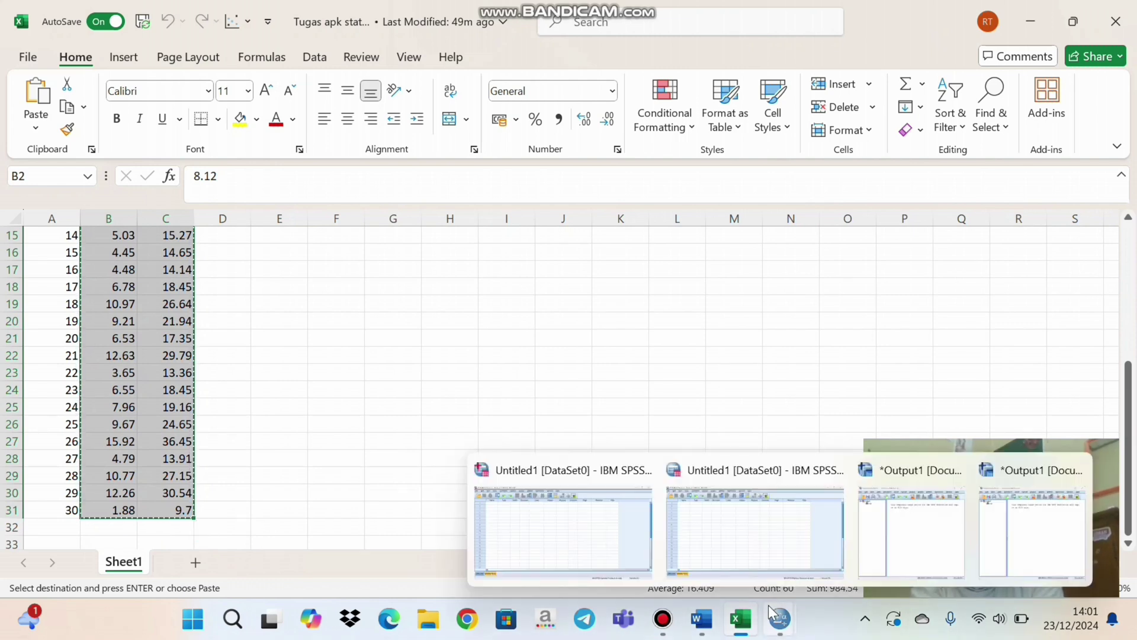
left_click(595, 511)
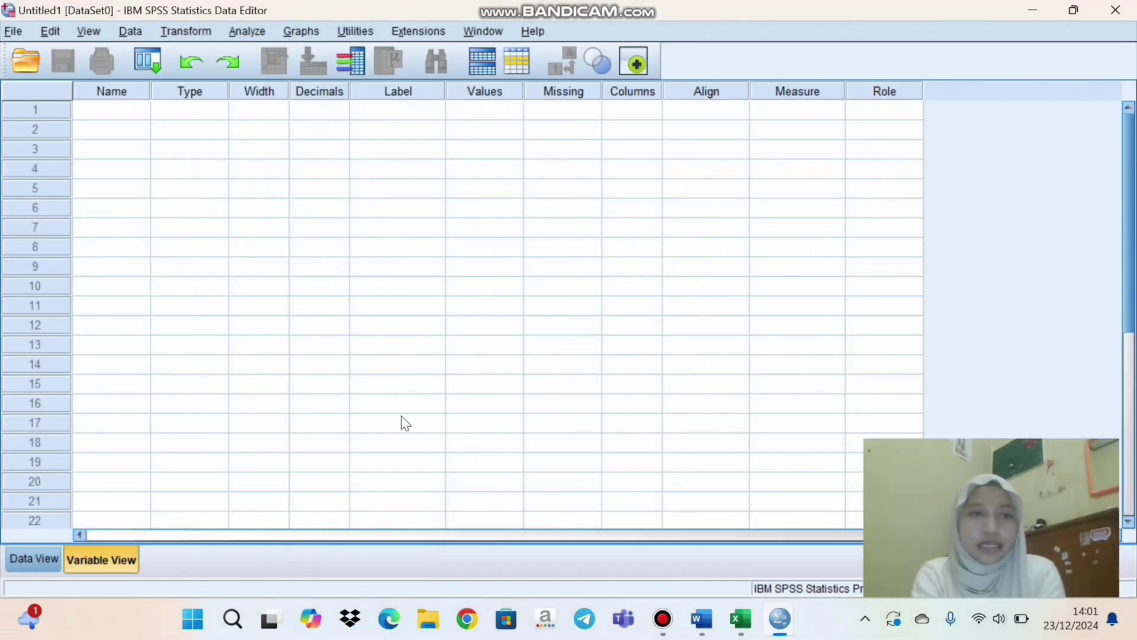
left_click(135, 117)
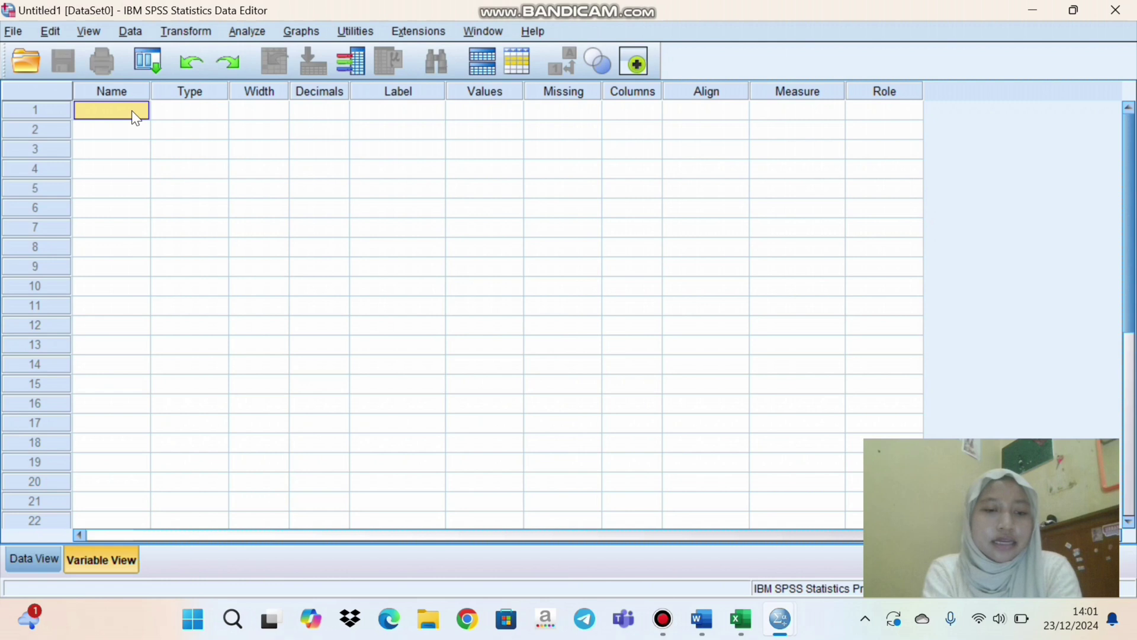
type("X")
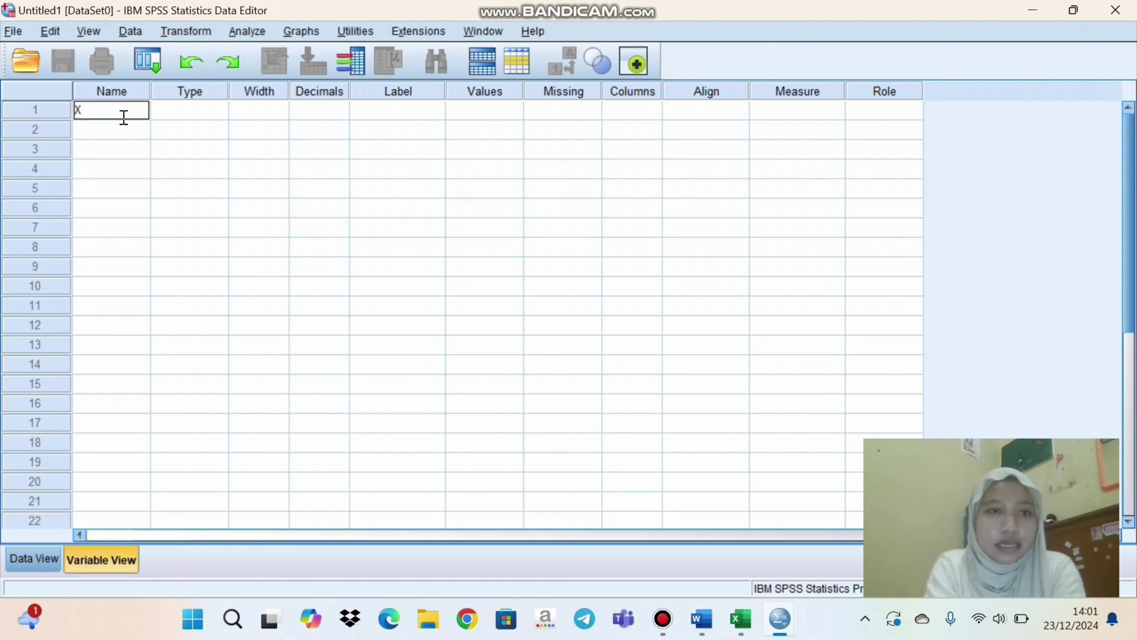
left_click(117, 133)
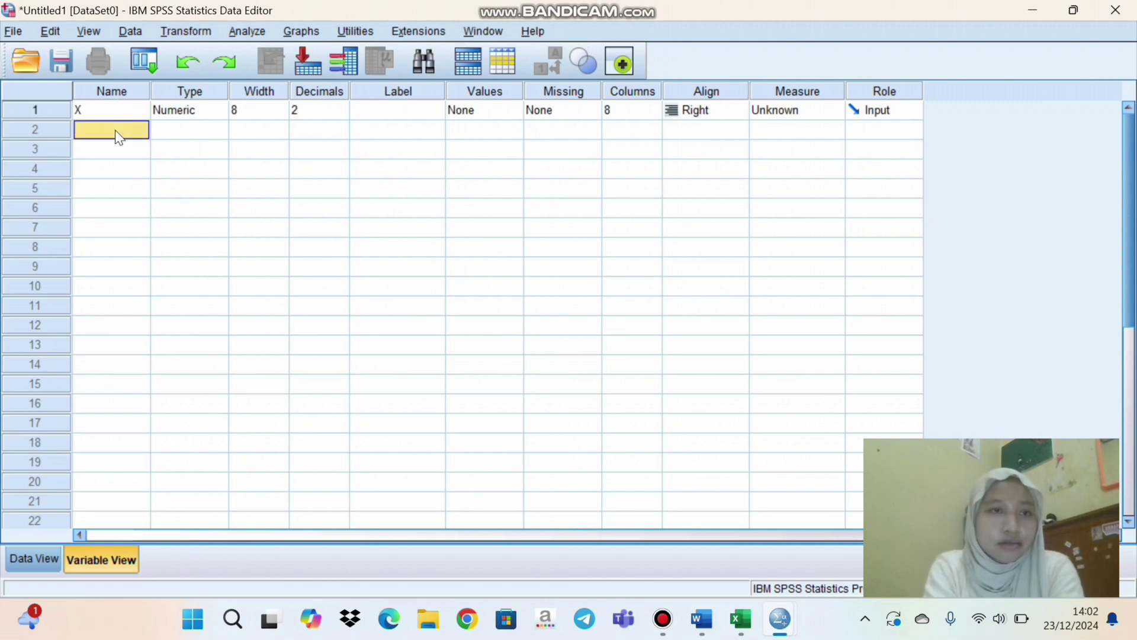
type("Y")
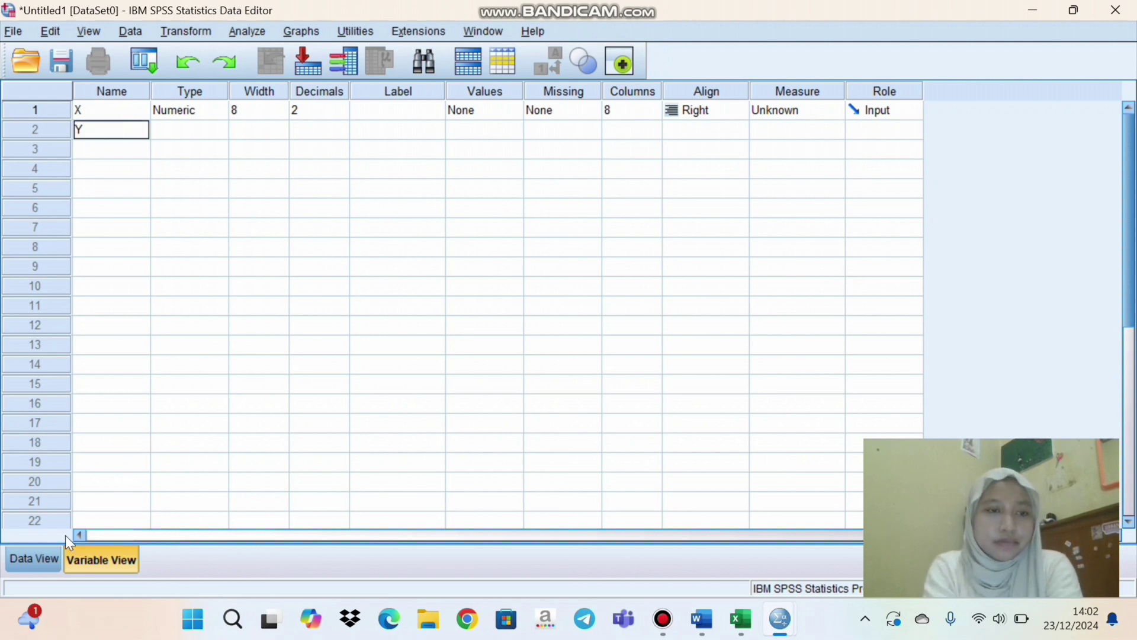
left_click(190, 442)
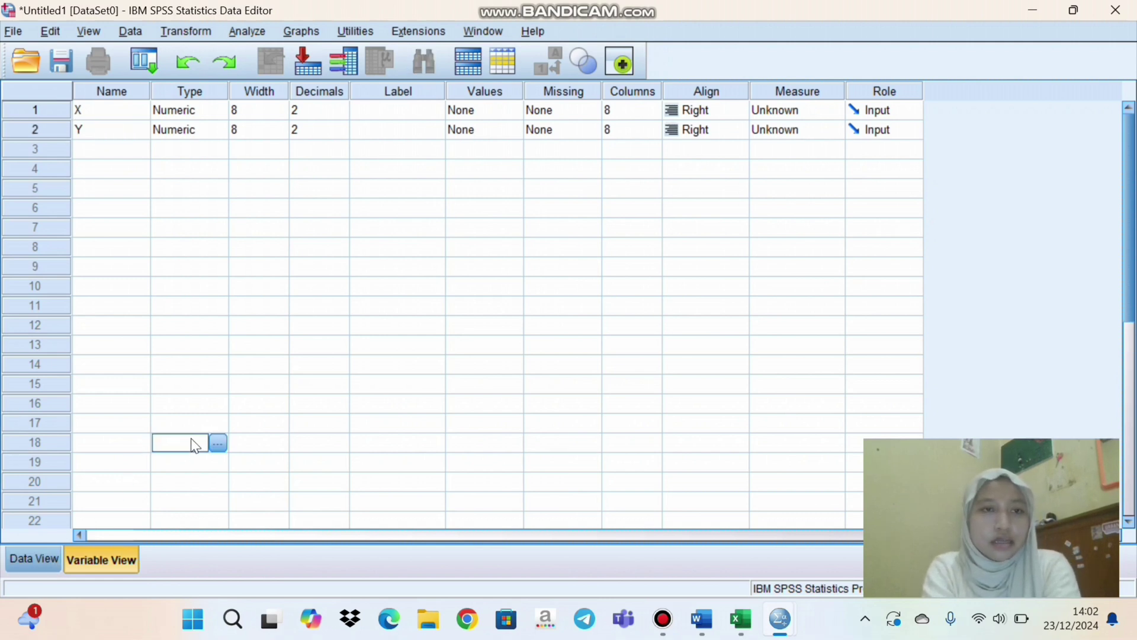
Set the measurement level of both variables X and Y to Scale.
left_click(808, 110)
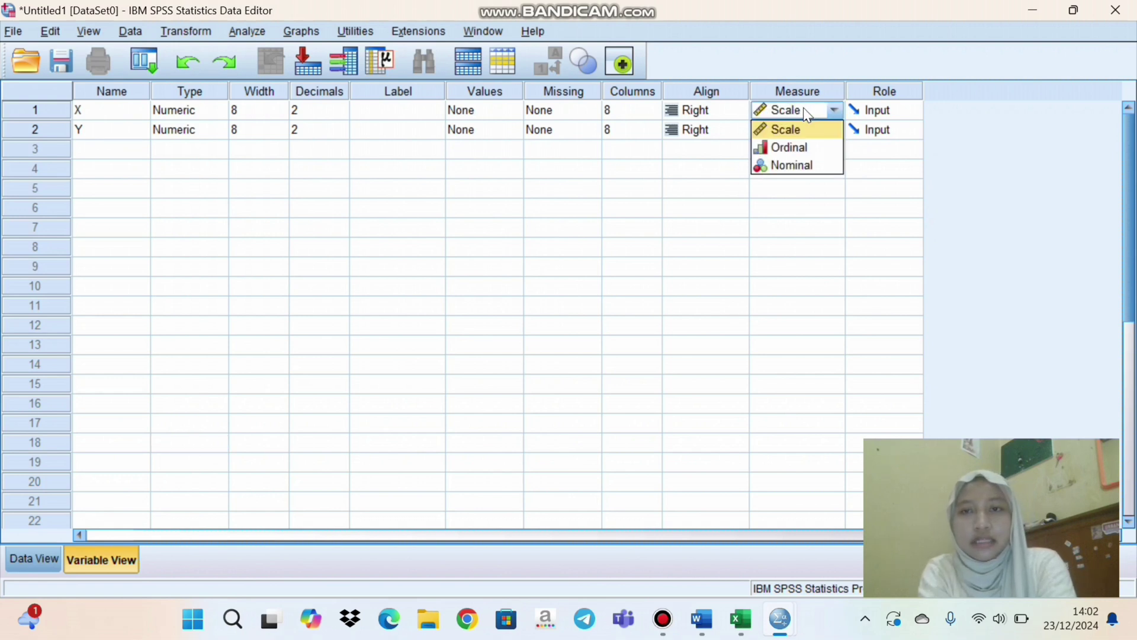
left_click(808, 113)
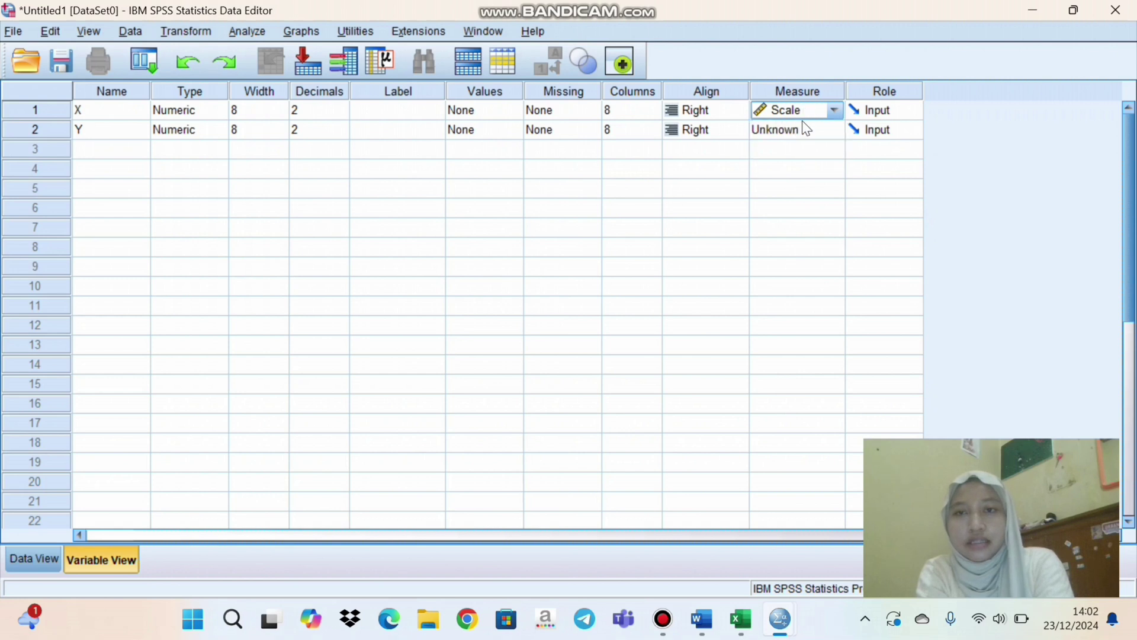
left_click(805, 132)
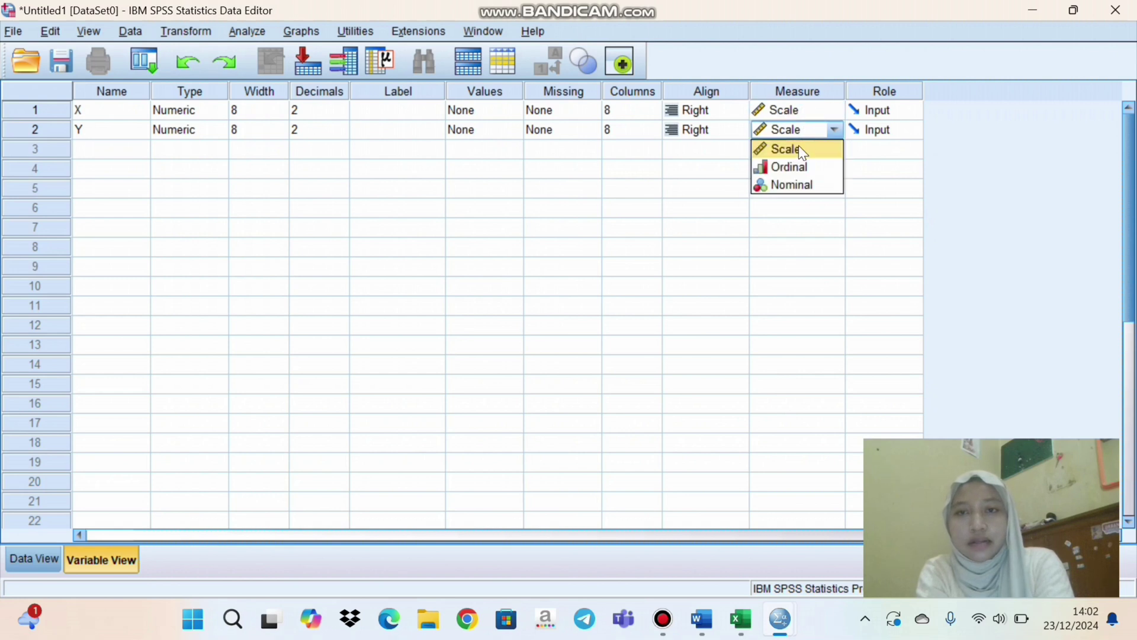
left_click(799, 147)
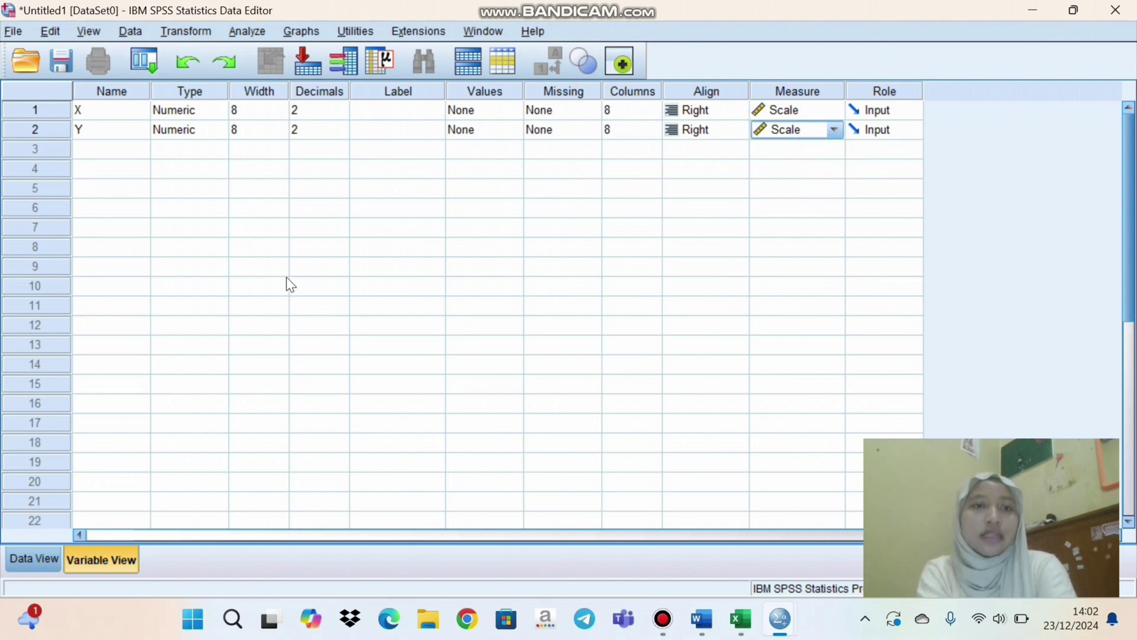
Paste the values copied from Excel into the X and Y data columns, starting at case 1.
left_click(34, 559)
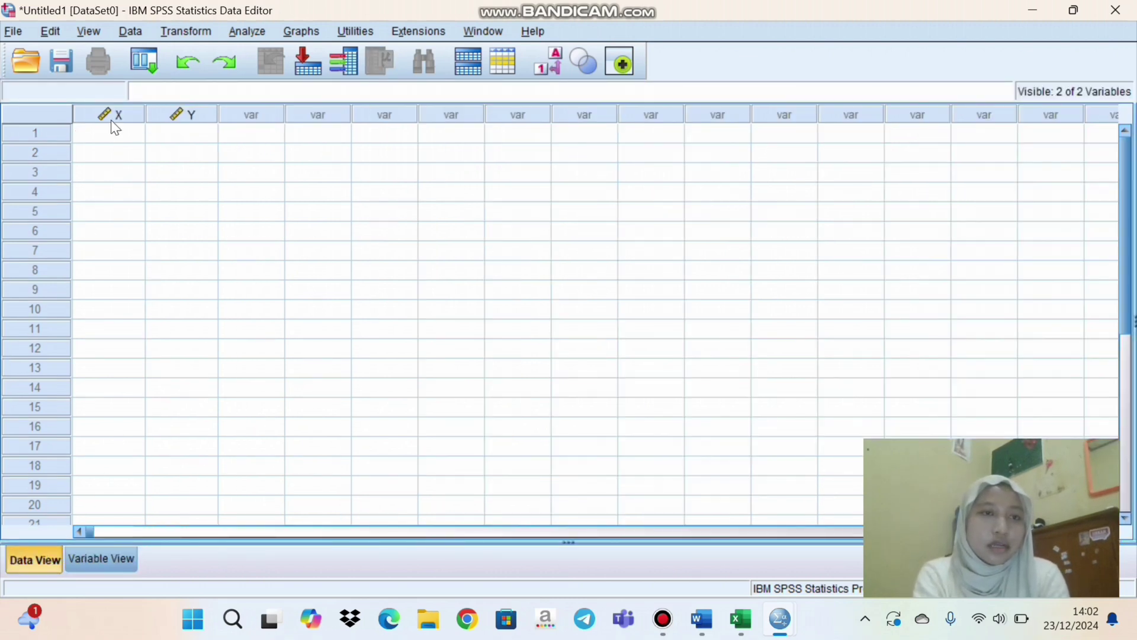
left_click(115, 140)
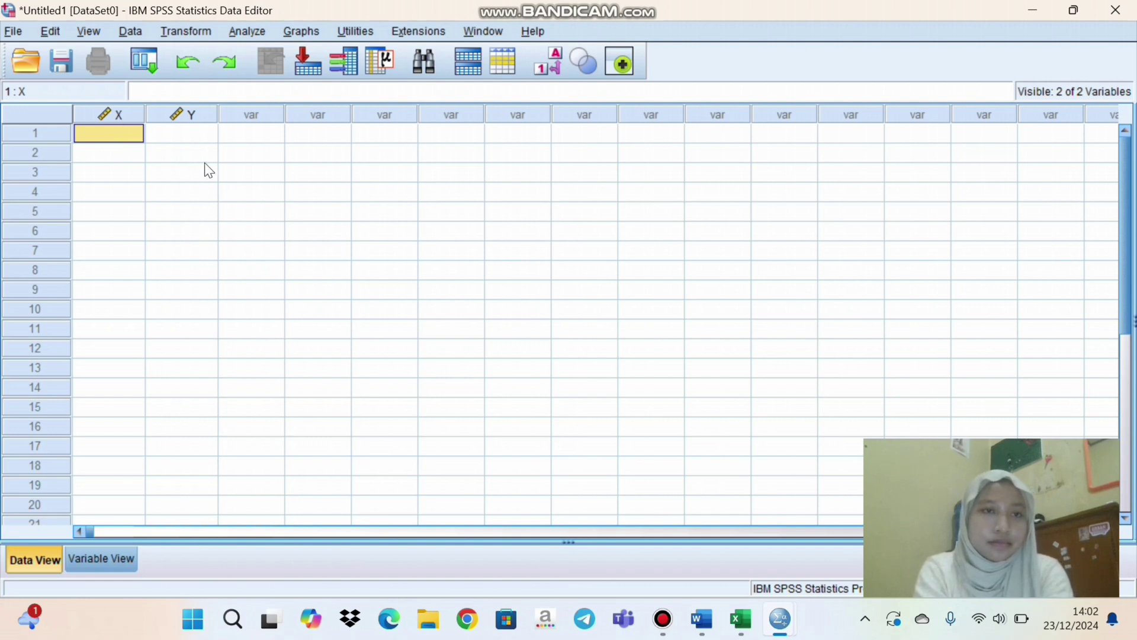
left_click(213, 173)
left_click(126, 120)
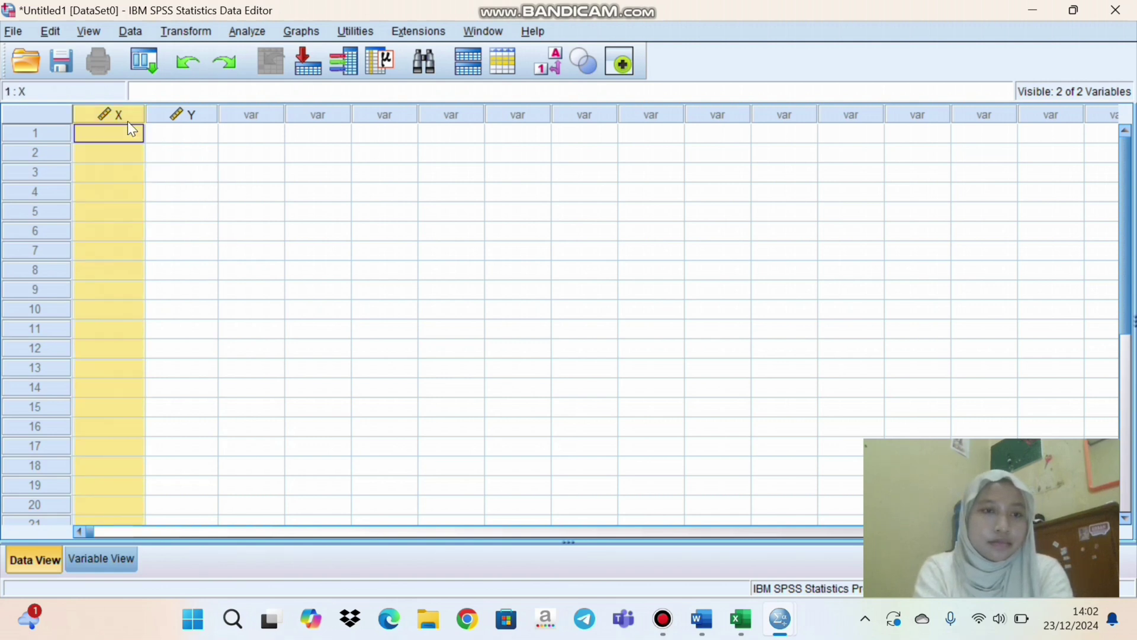
left_click(175, 180)
left_click(135, 136)
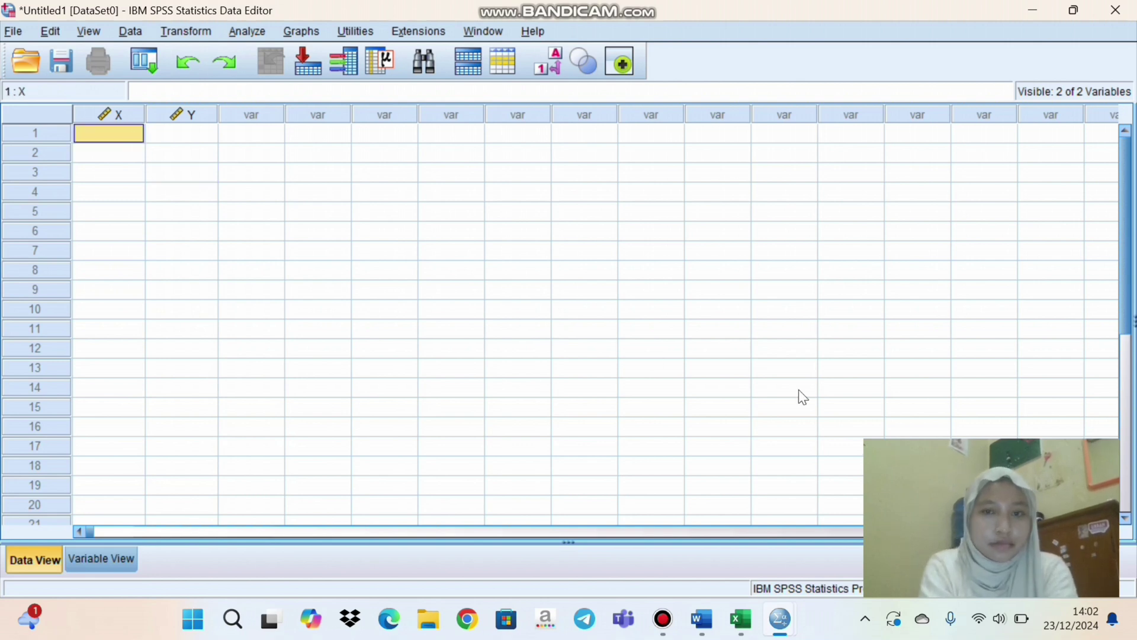
mouse_move(751, 632)
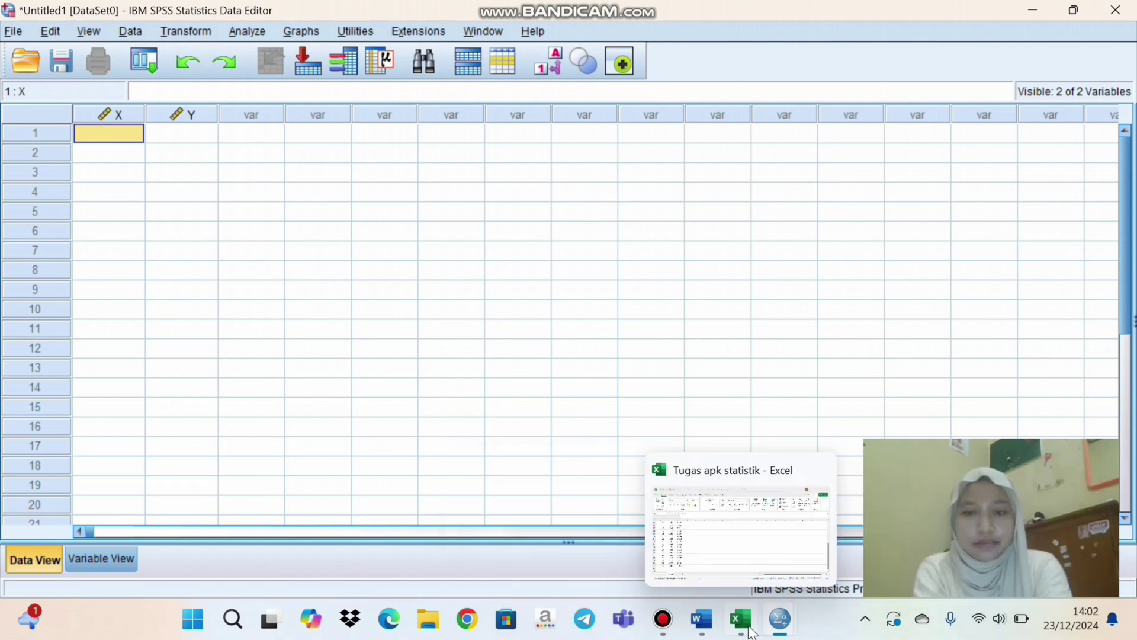
left_click(719, 556)
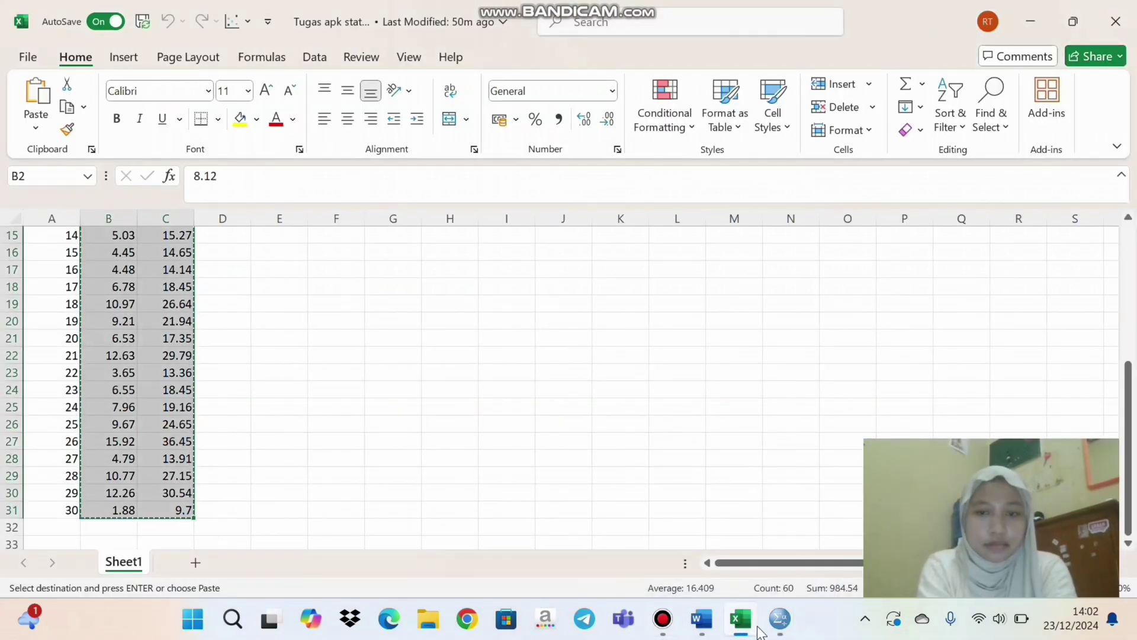
mouse_move(780, 619)
left_click(557, 530)
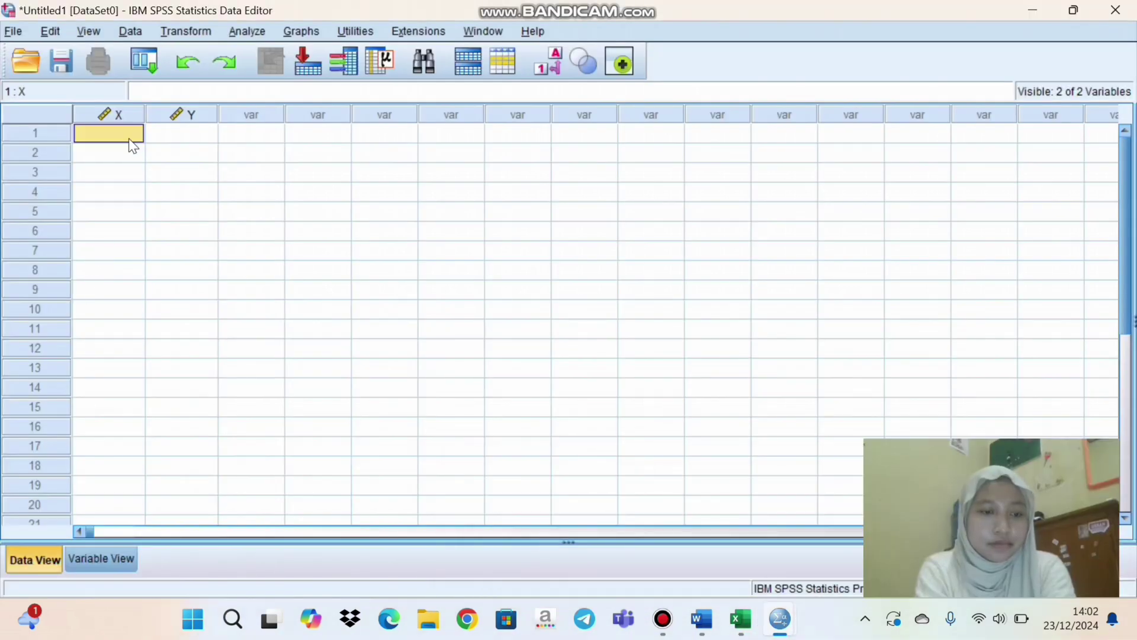
key("ctrl+v")
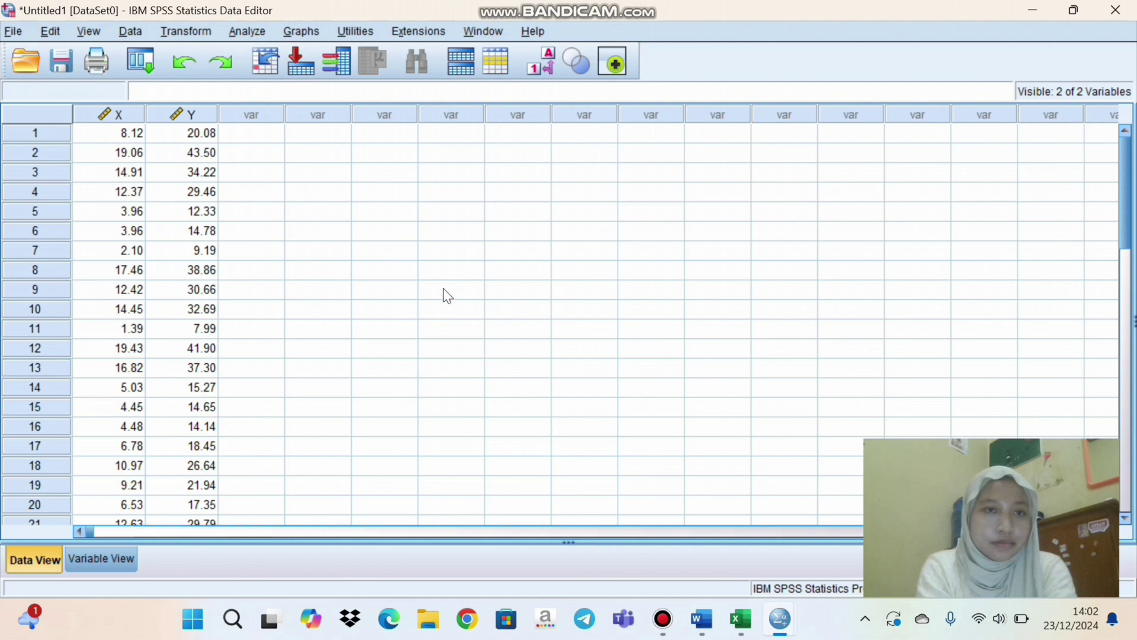
scroll(444, 295, "down", 1)
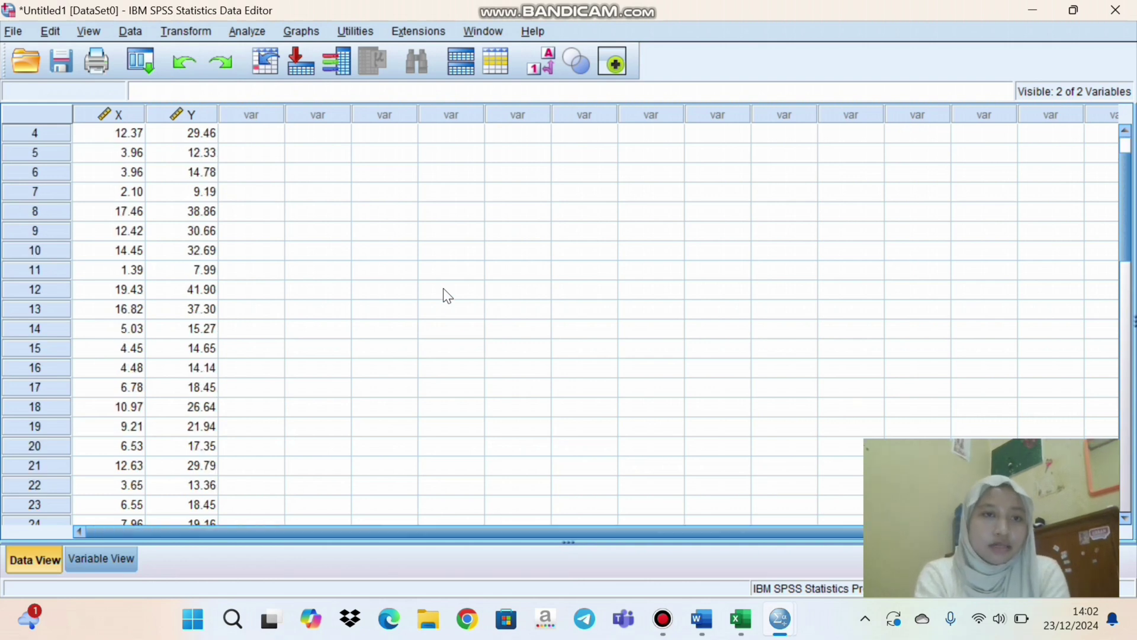
scroll(443, 288, "up", 1)
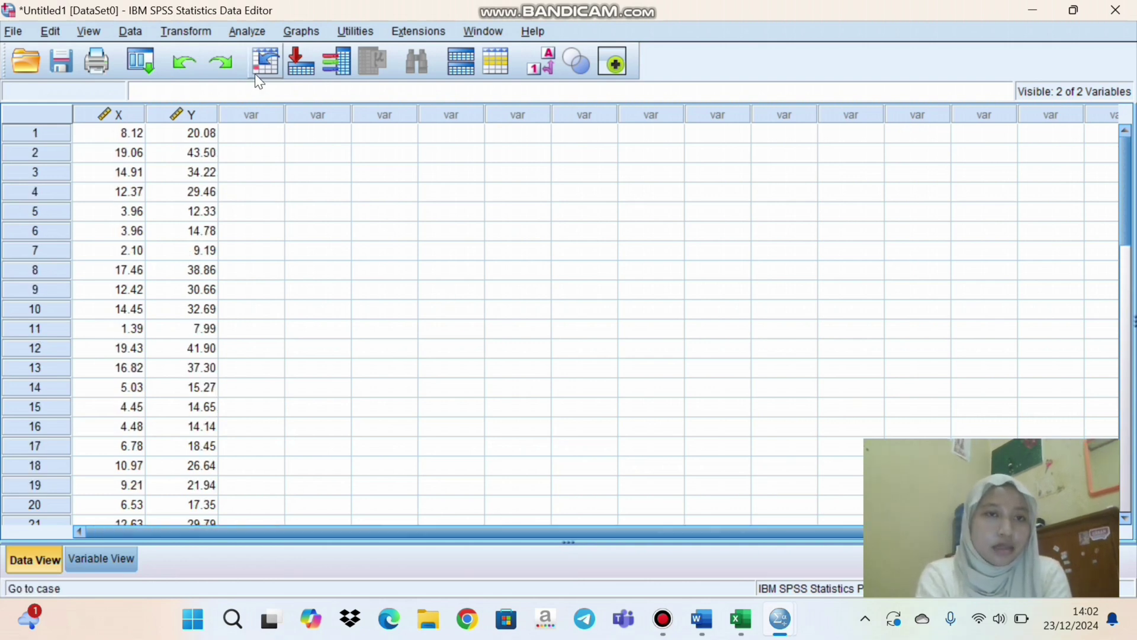
Run a Linear Regression with Y as the dependent and x as the independent variable, using the Enter method.
left_click(125, 560)
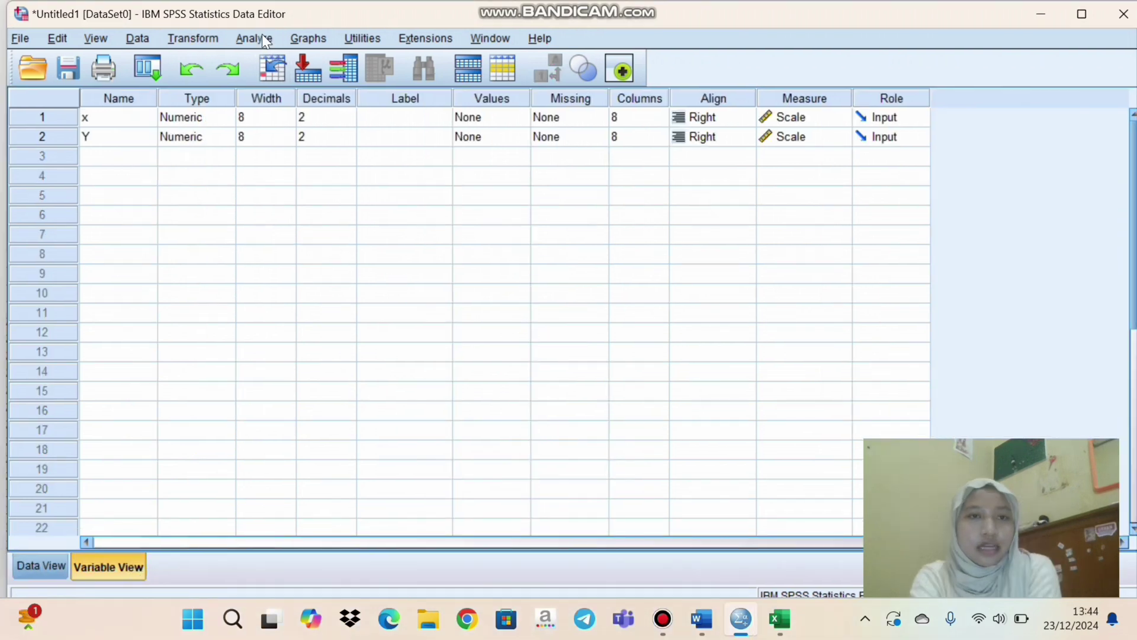
left_click(262, 34)
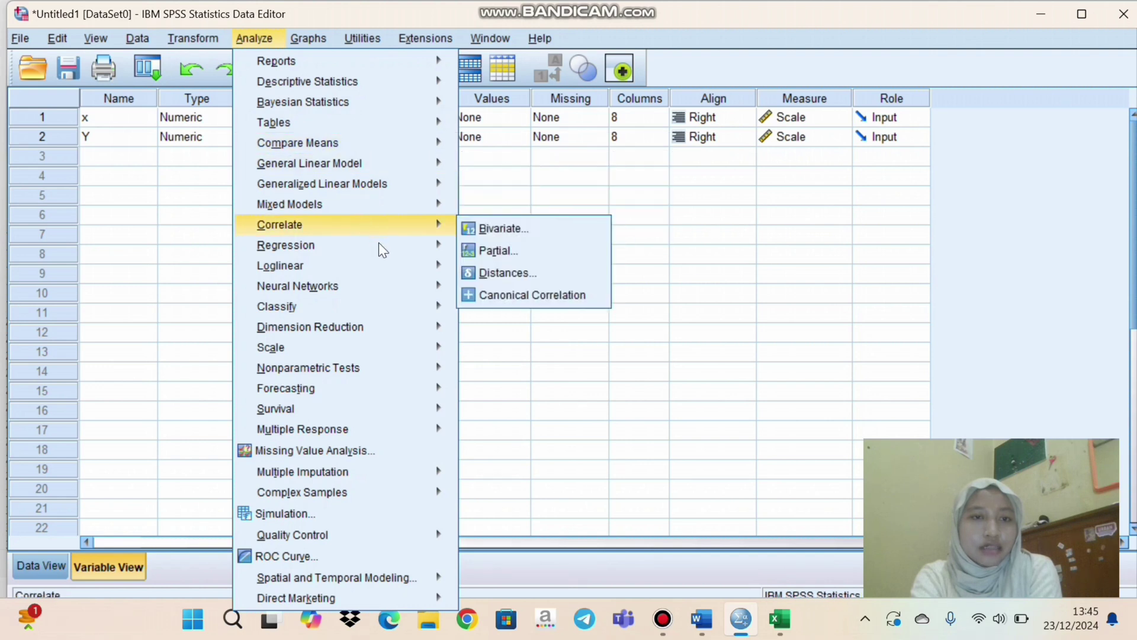
mouse_move(419, 248)
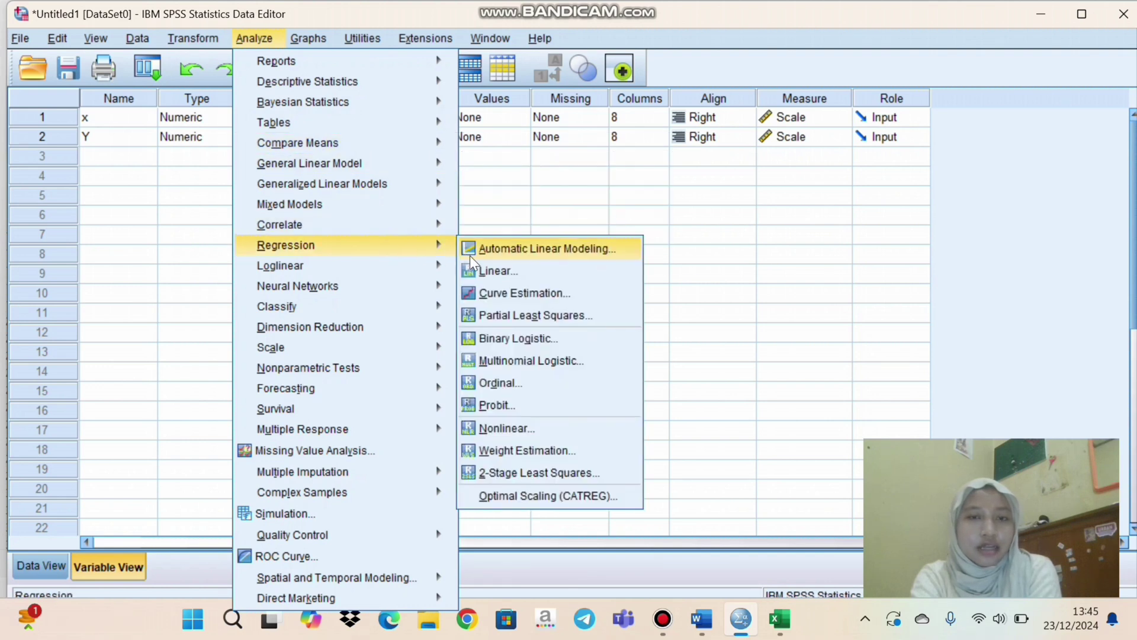
left_click(478, 271)
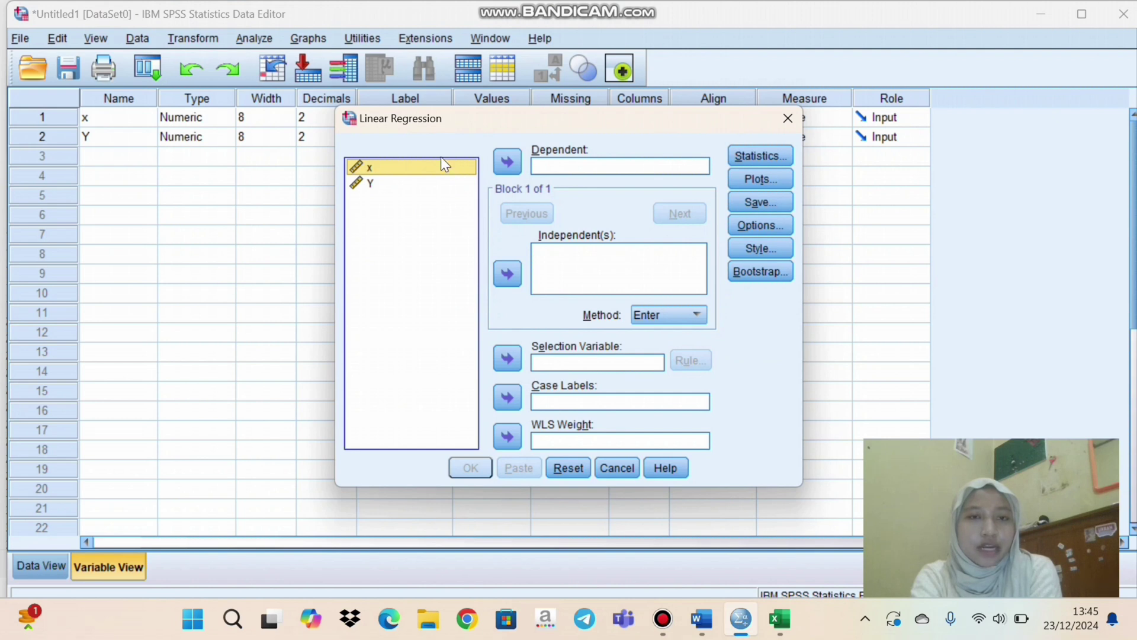
left_click(513, 279)
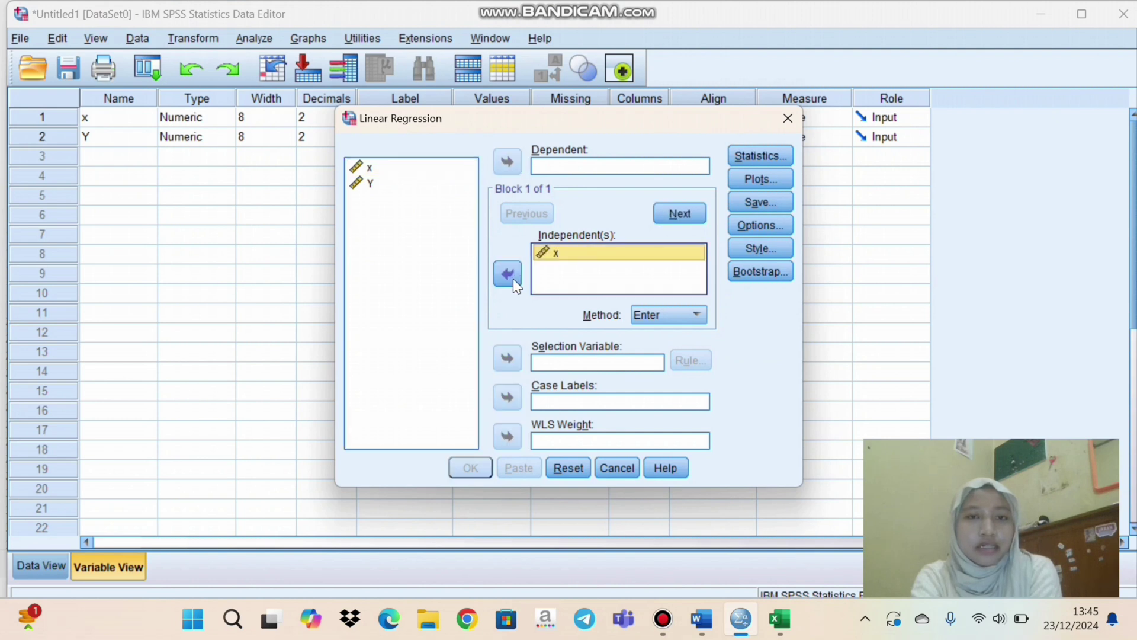
left_click(444, 178)
left_click(503, 157)
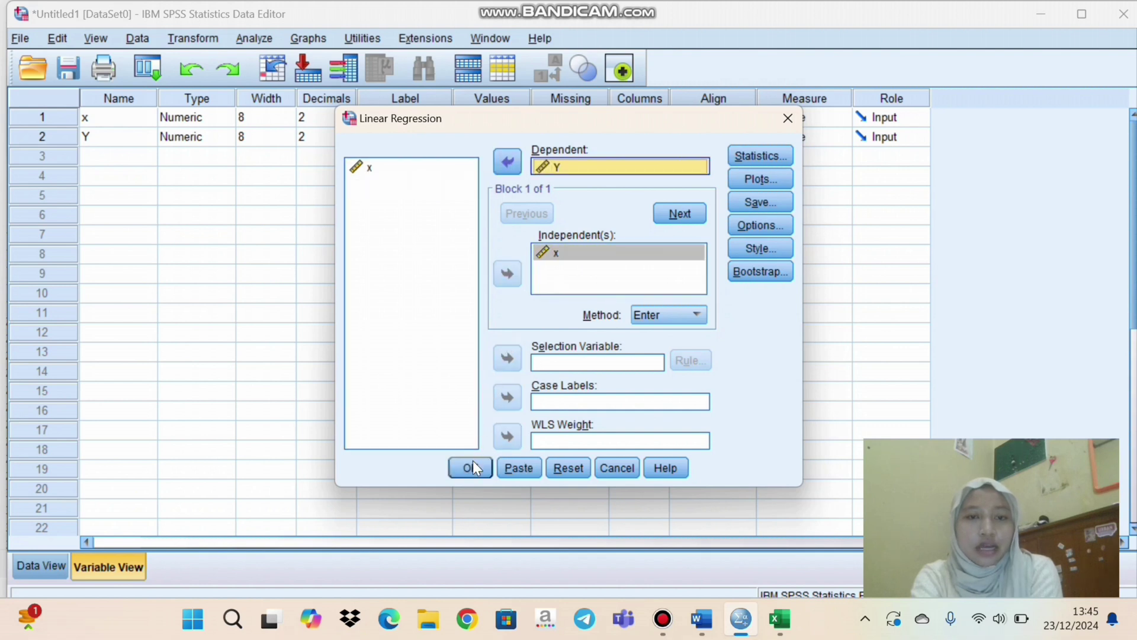
left_click(474, 466)
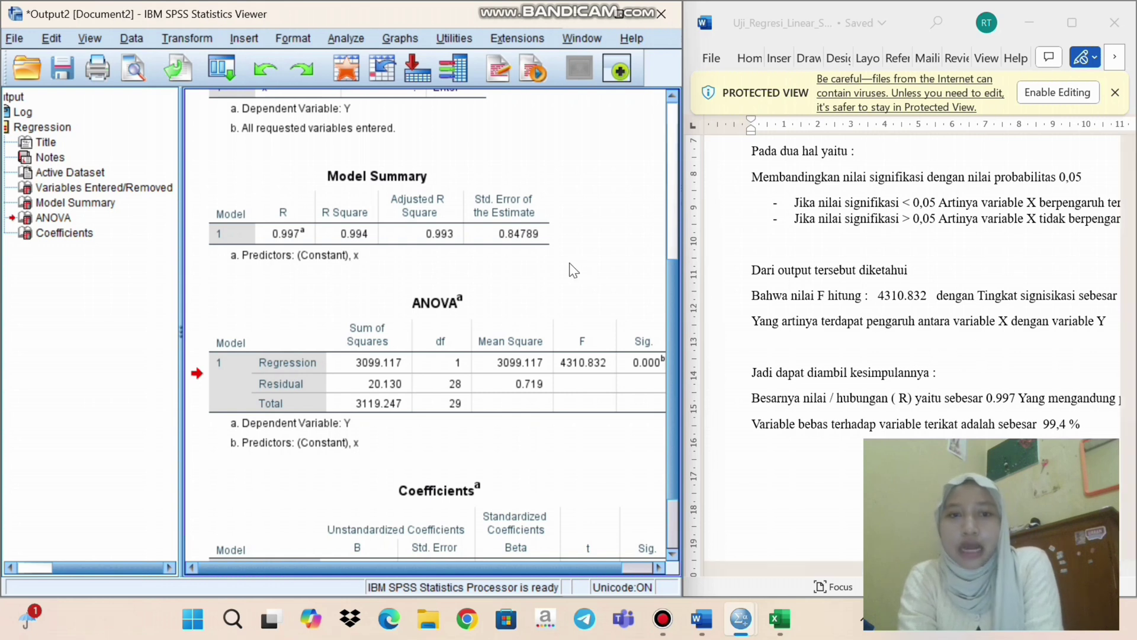
Compare the F and Sig. values in the ANOVA table with the 0,05 significance criteria in the Word document.
left_click(609, 372)
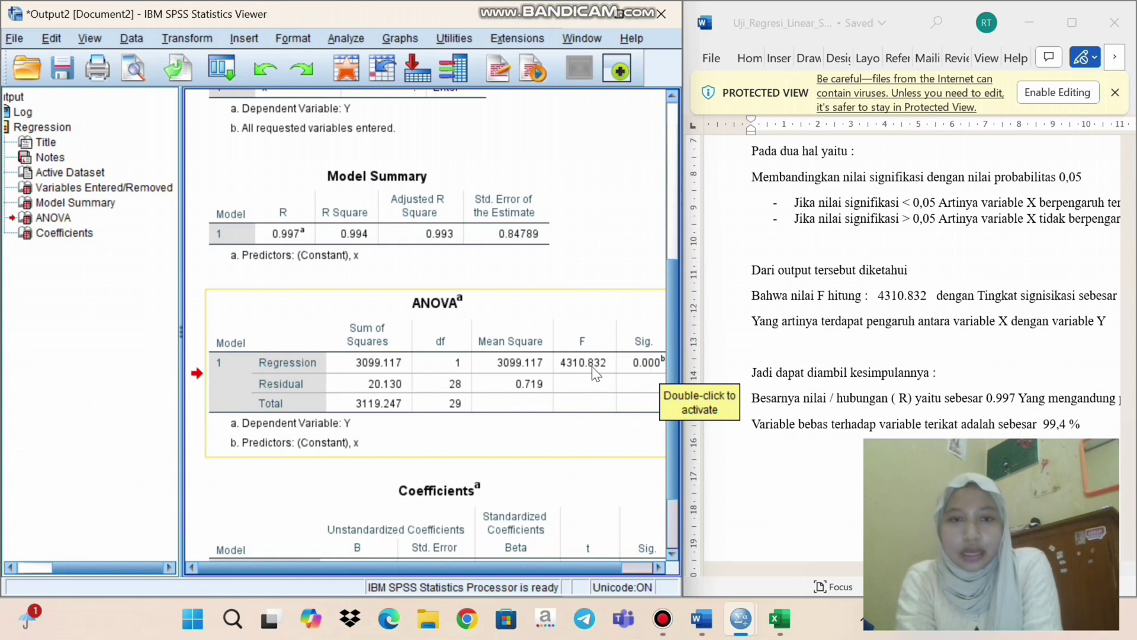
scroll(794, 335, "up", 1)
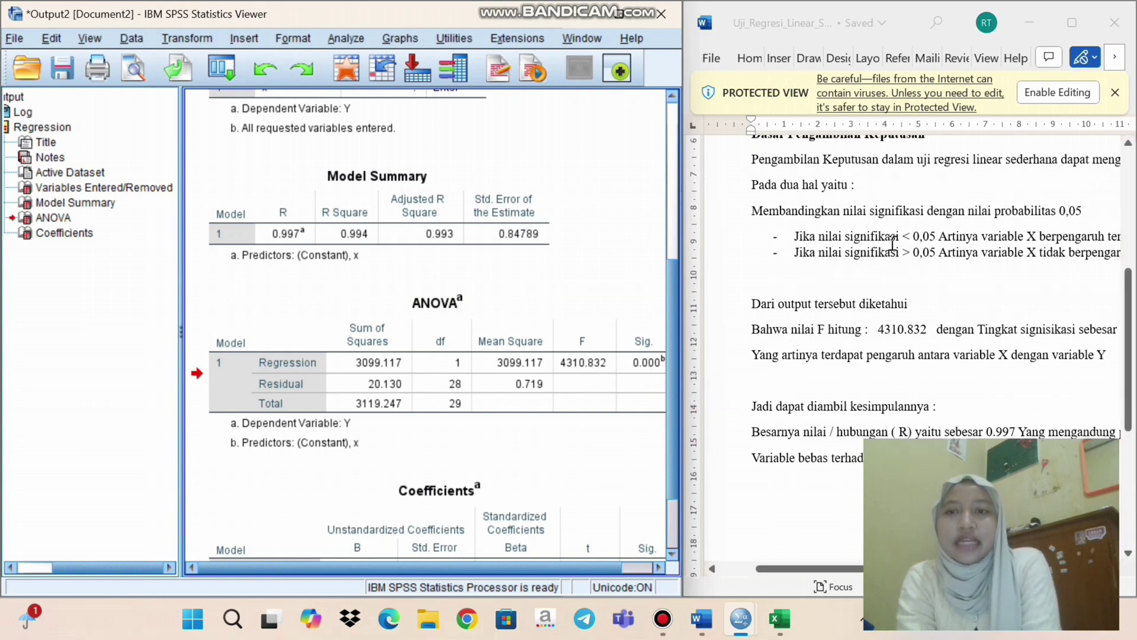
scroll(930, 243, "right", 1)
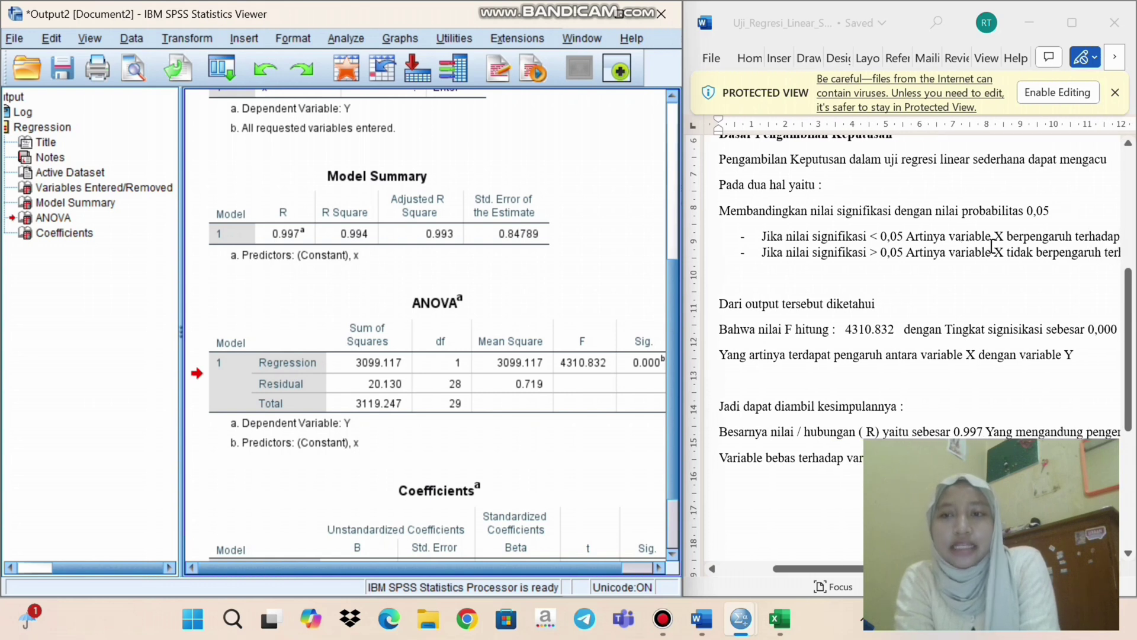
Read the decision rules in the Word document for significance values below and above 0,05.
scroll(1077, 239, "right", 1)
scroll(1075, 240, "right", 2)
scroll(1010, 243, "left", 3)
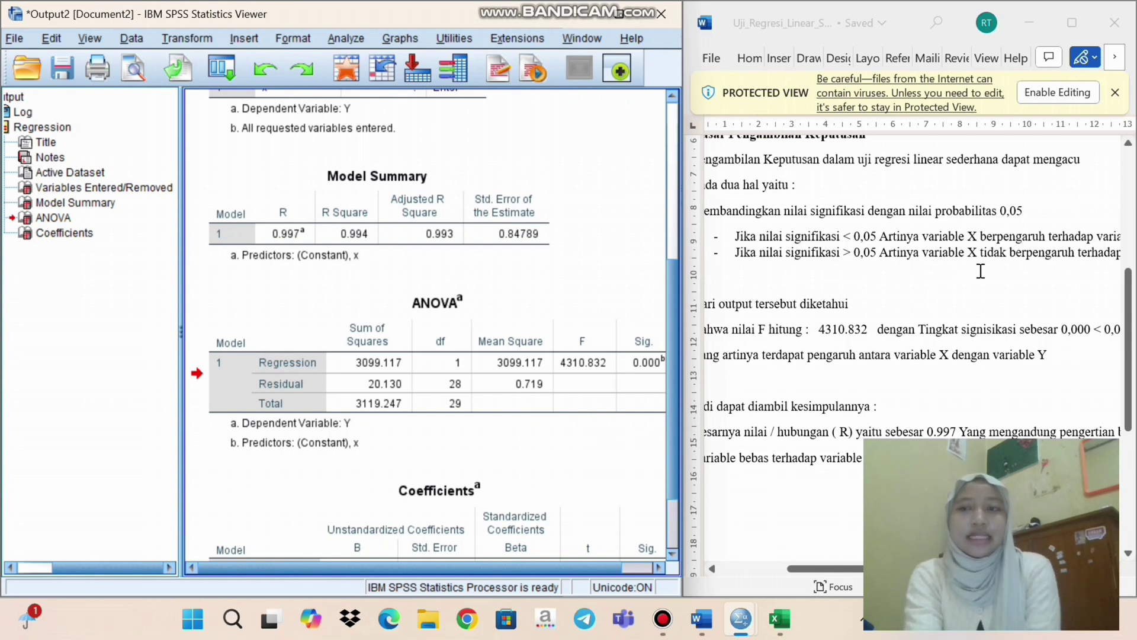
scroll(981, 271, "right", 3)
scroll(981, 271, "left", 3)
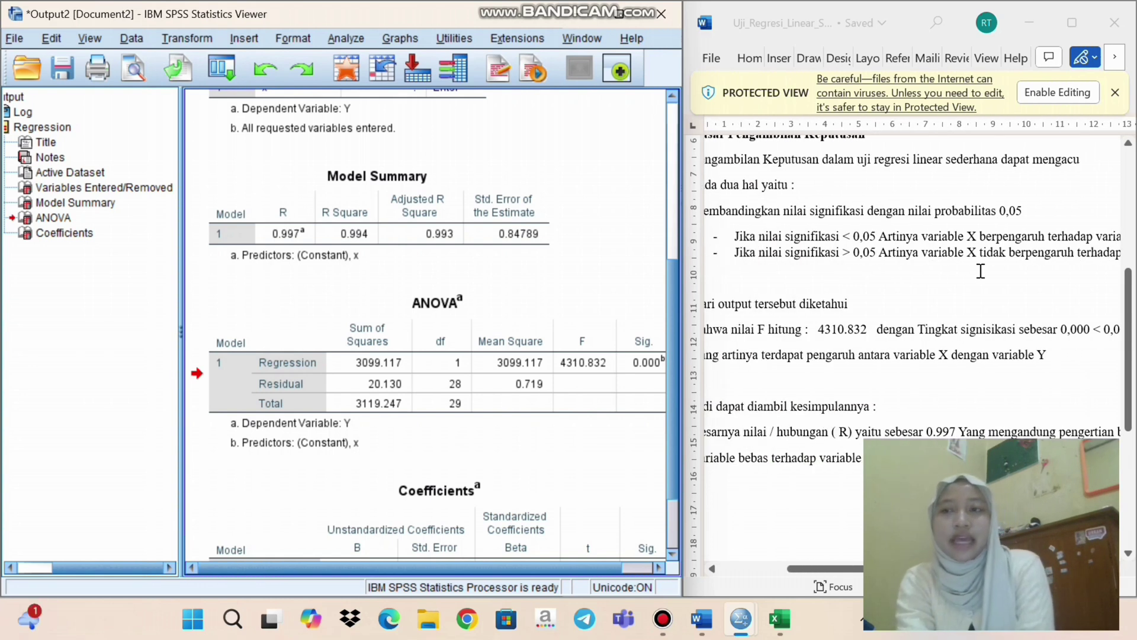
scroll(981, 272, "left", 2)
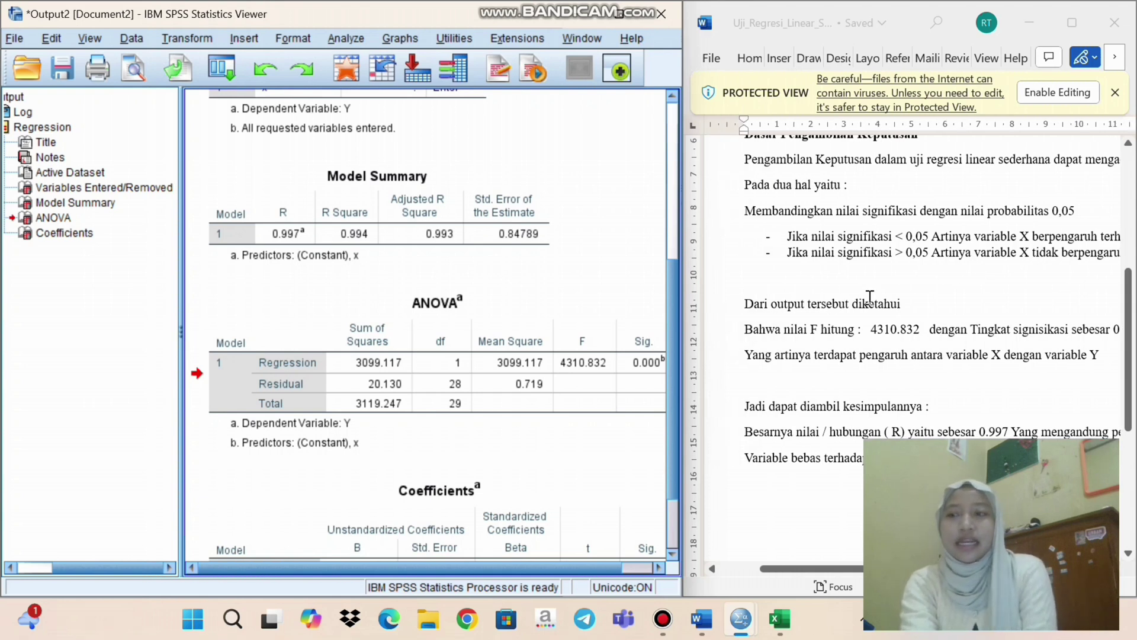
Check the ANOVA table's F and Sig. values against the written statement on variable X's influence on variable Y.
left_click(652, 355)
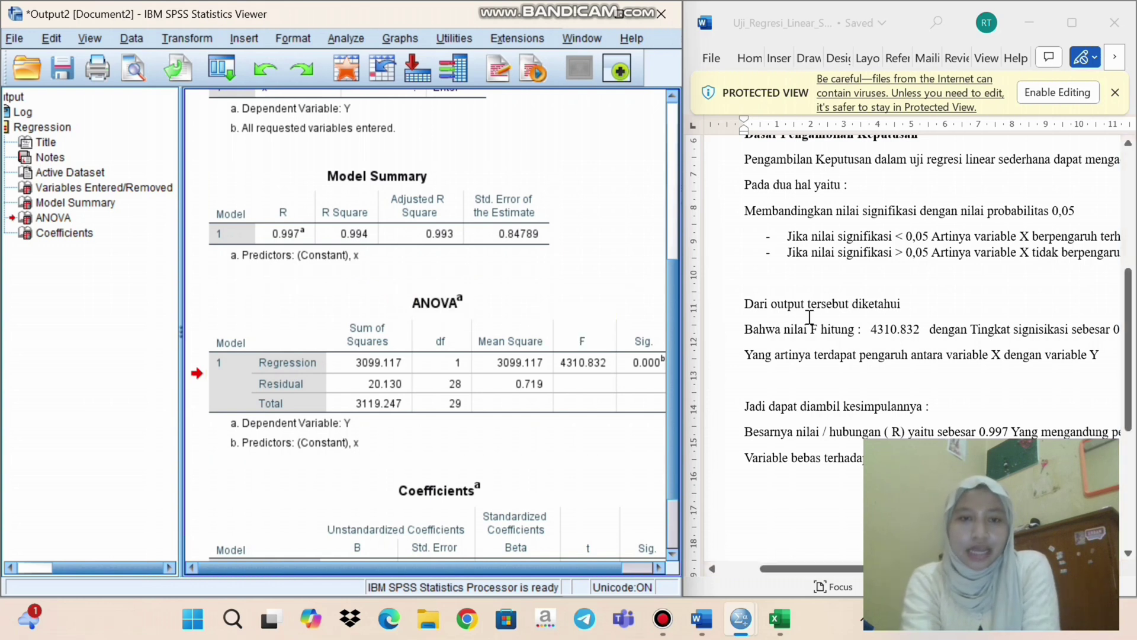
scroll(810, 318, "right", 1)
scroll(810, 318, "left", 1)
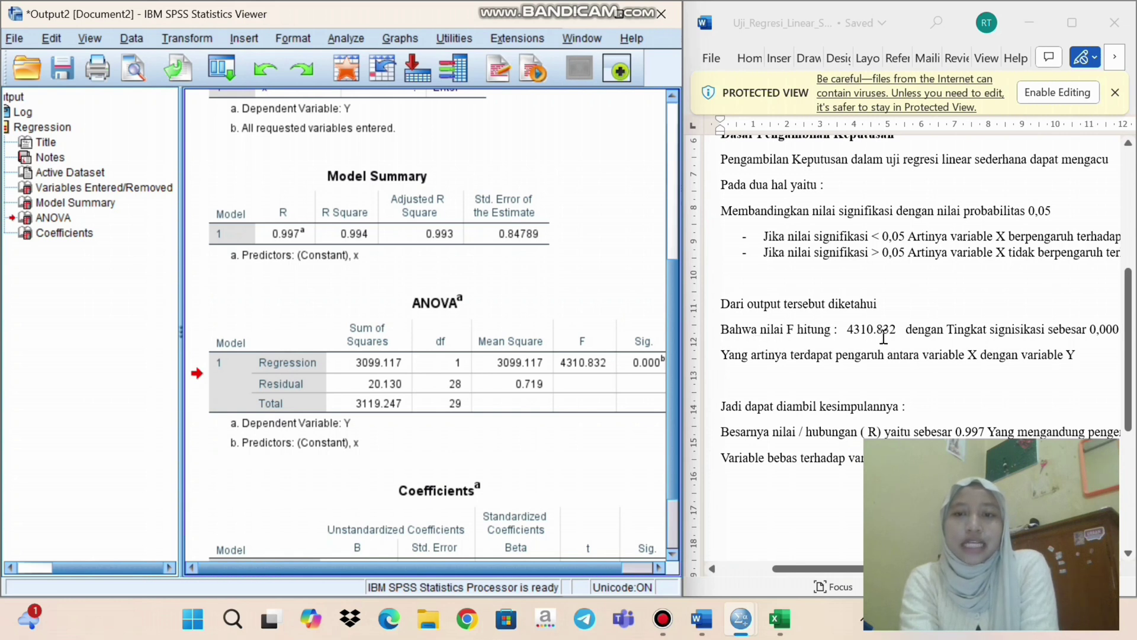
scroll(893, 336, "right", 1)
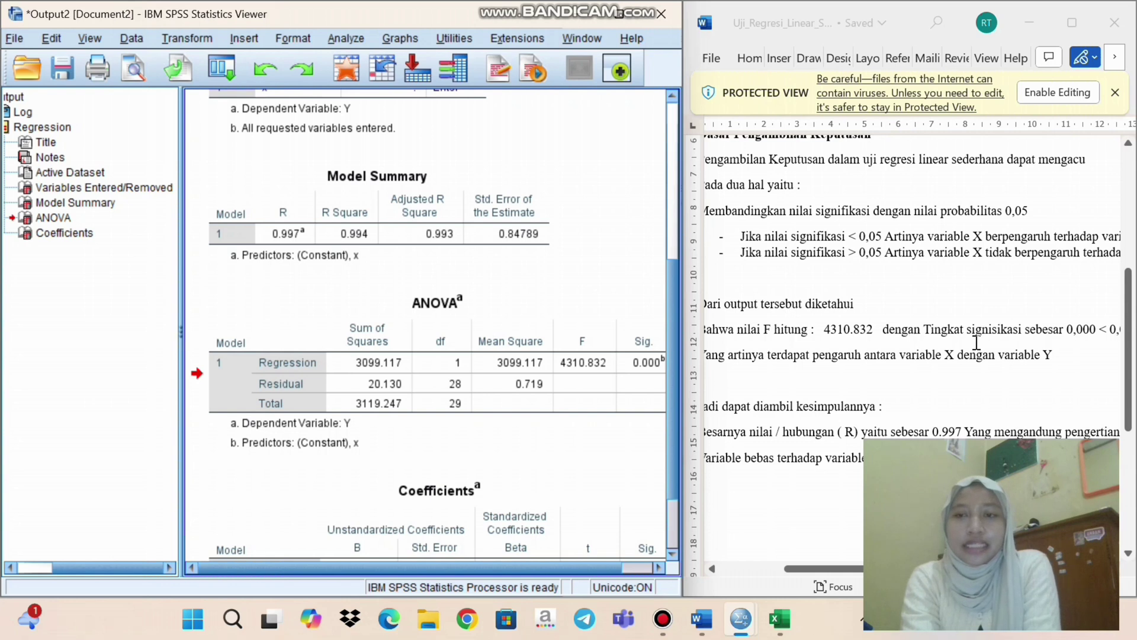
scroll(976, 342, "right", 2)
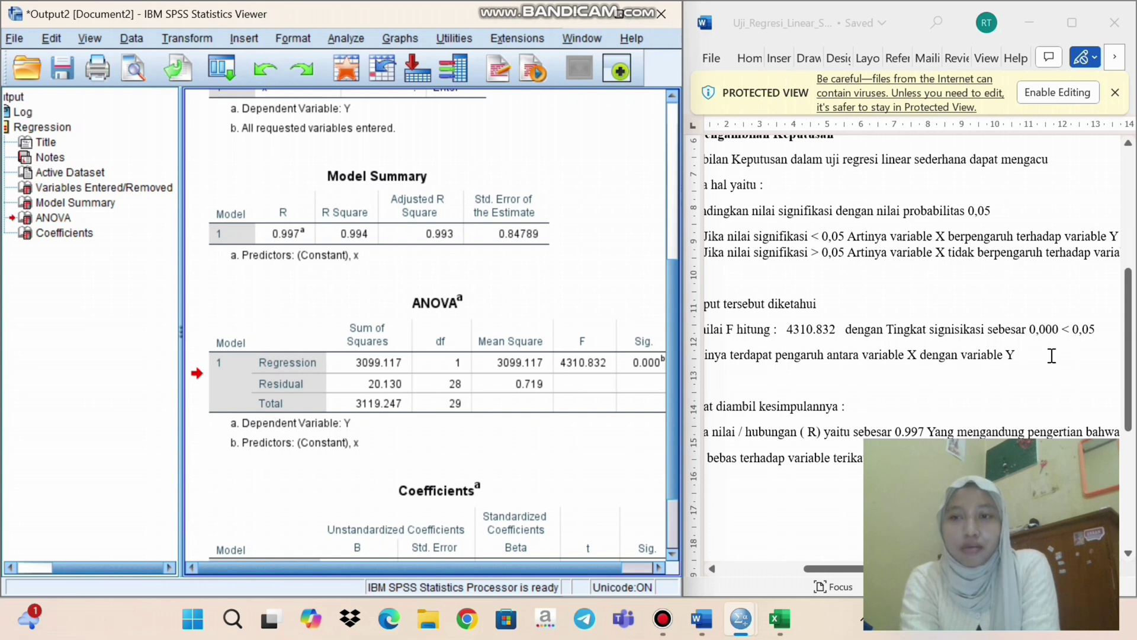
scroll(1052, 355, "left", 3)
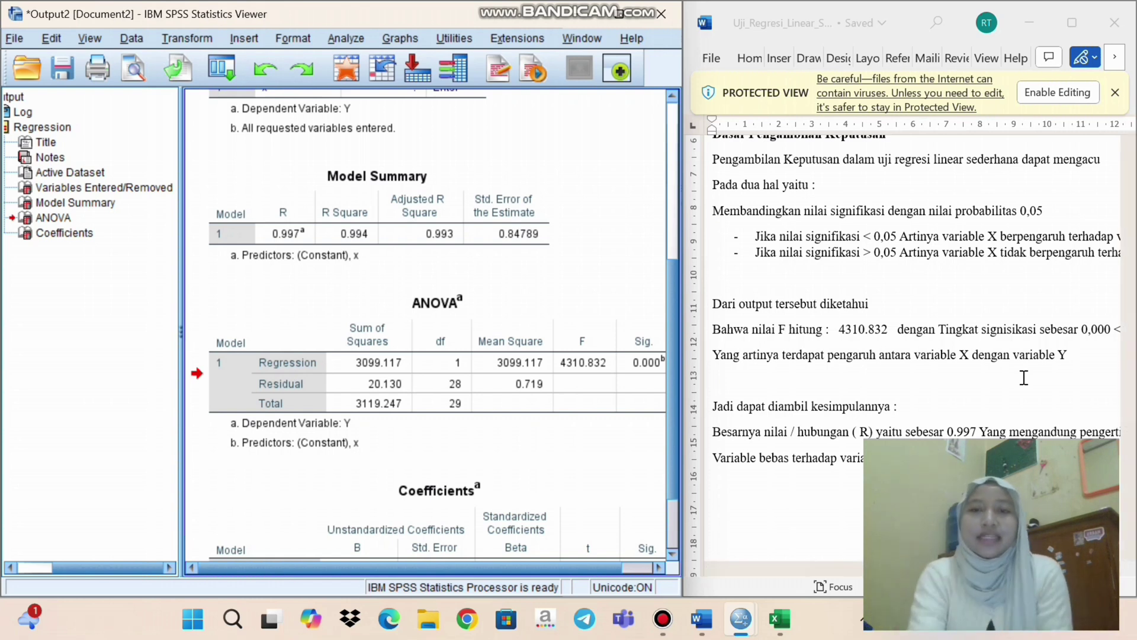
Read the document's conclusion on the R relationship and the independent variable's influence on the dependent variable.
scroll(990, 375, "down", 2)
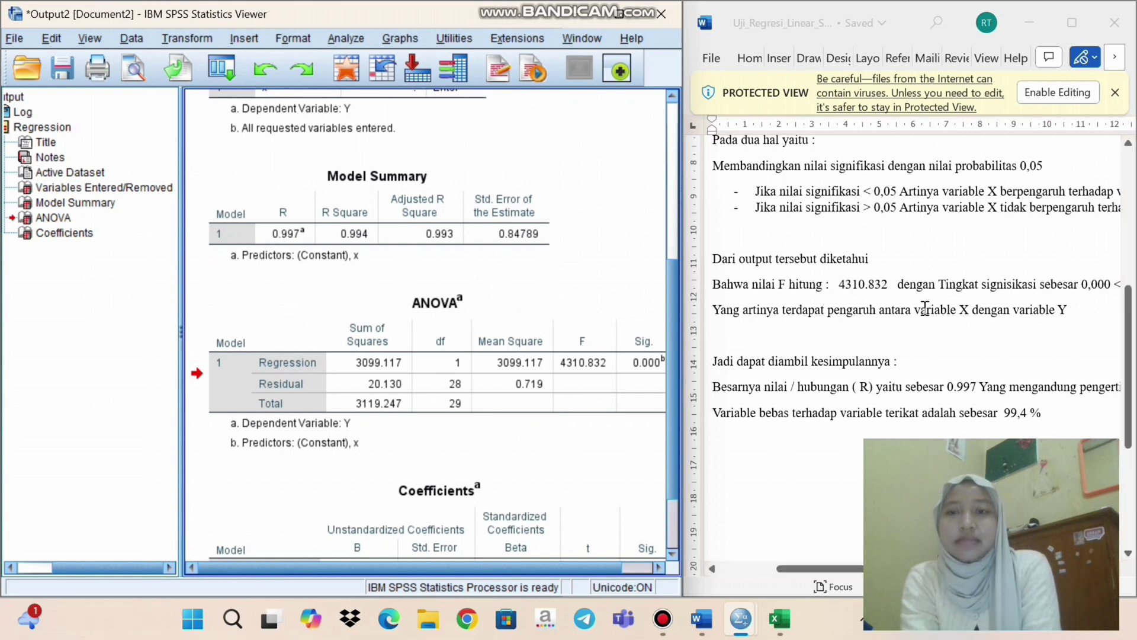
scroll(939, 311, "right", 3)
scroll(942, 312, "right", 1)
scroll(933, 331, "left", 5)
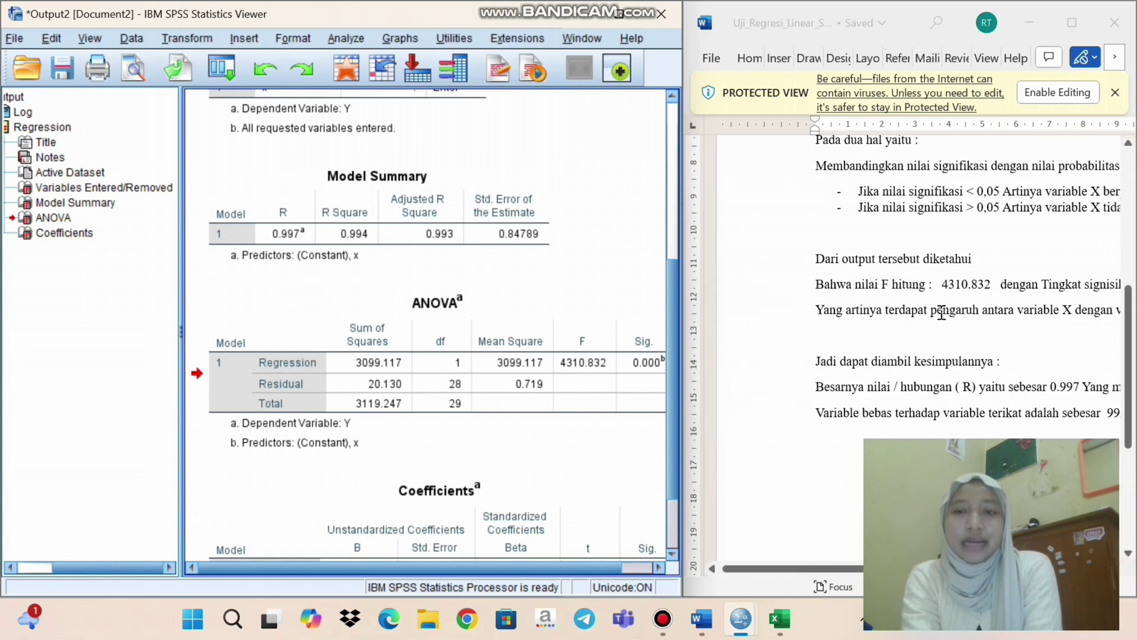
scroll(920, 368, "right", 2)
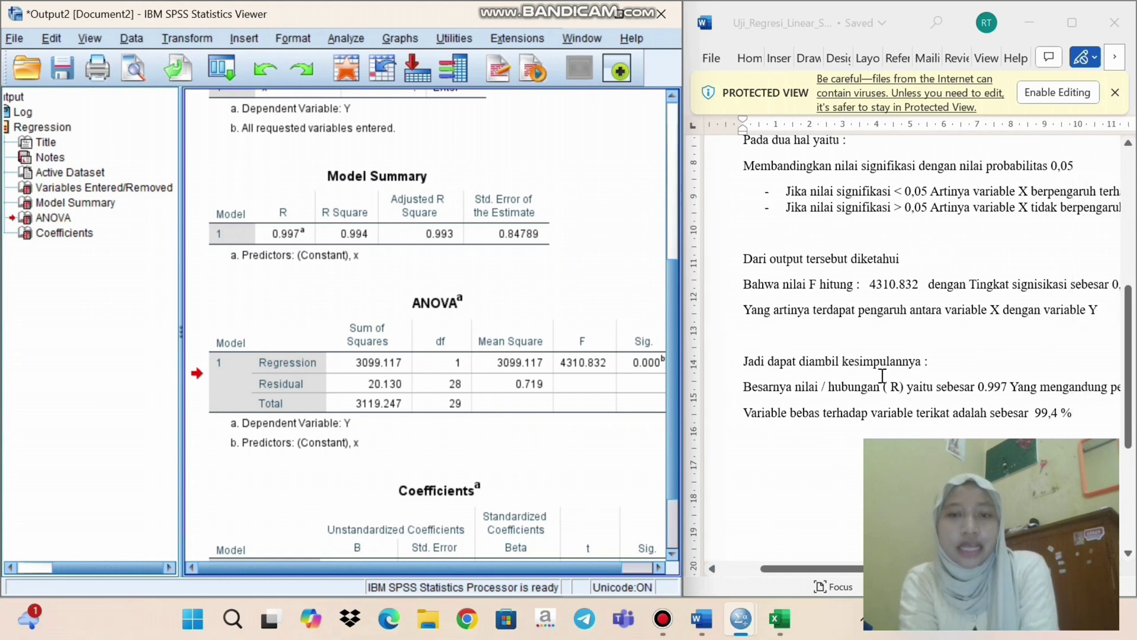
scroll(883, 375, "right", 1)
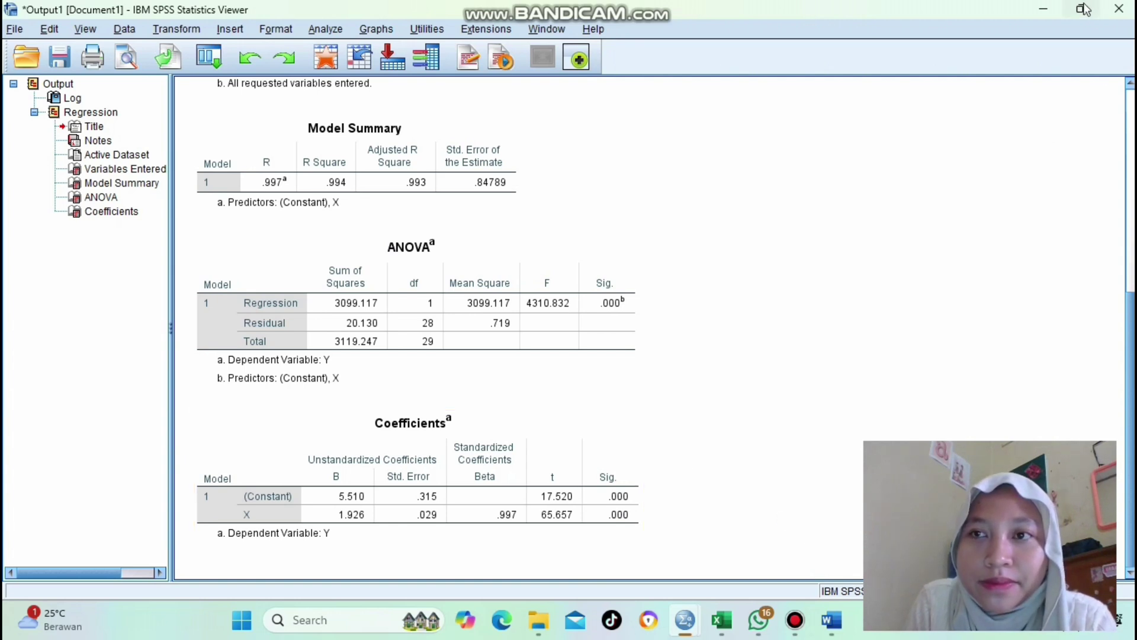
Arrange the SPSS output and the Word document side by side and bring the document's Coefficients table into view.
mouse_move(1082, 10)
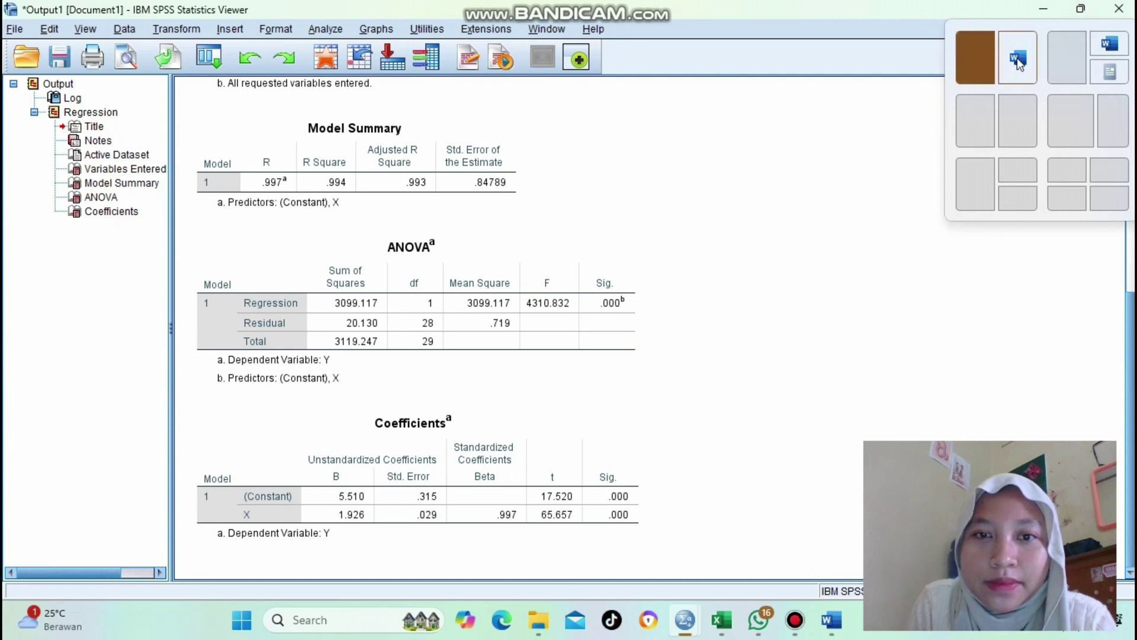
left_click(977, 60)
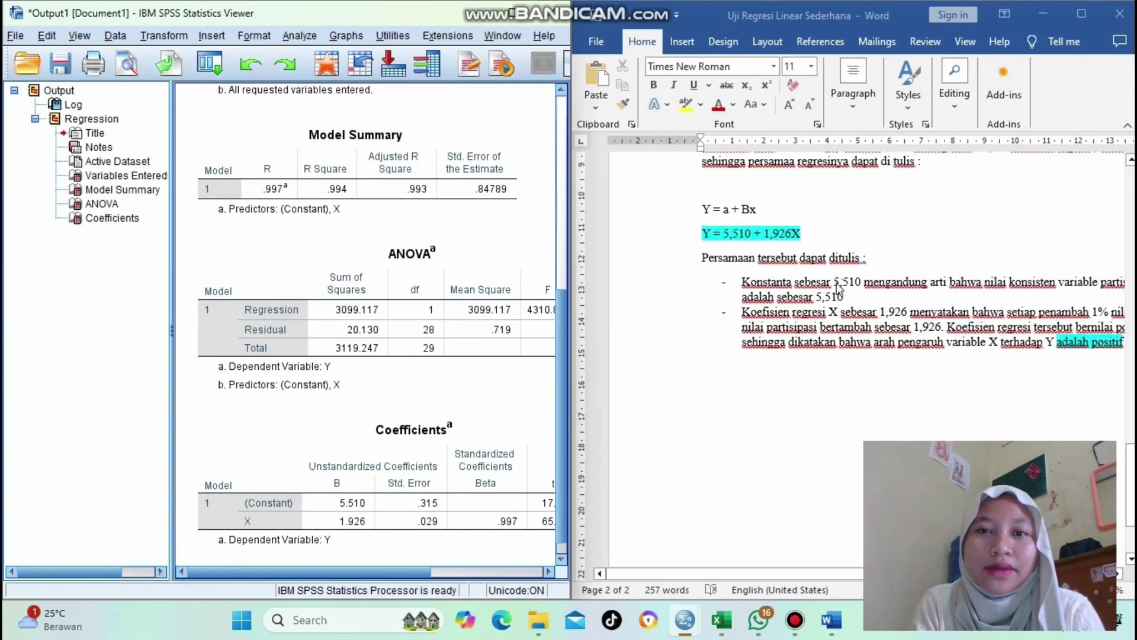
scroll(837, 288, "up", 5)
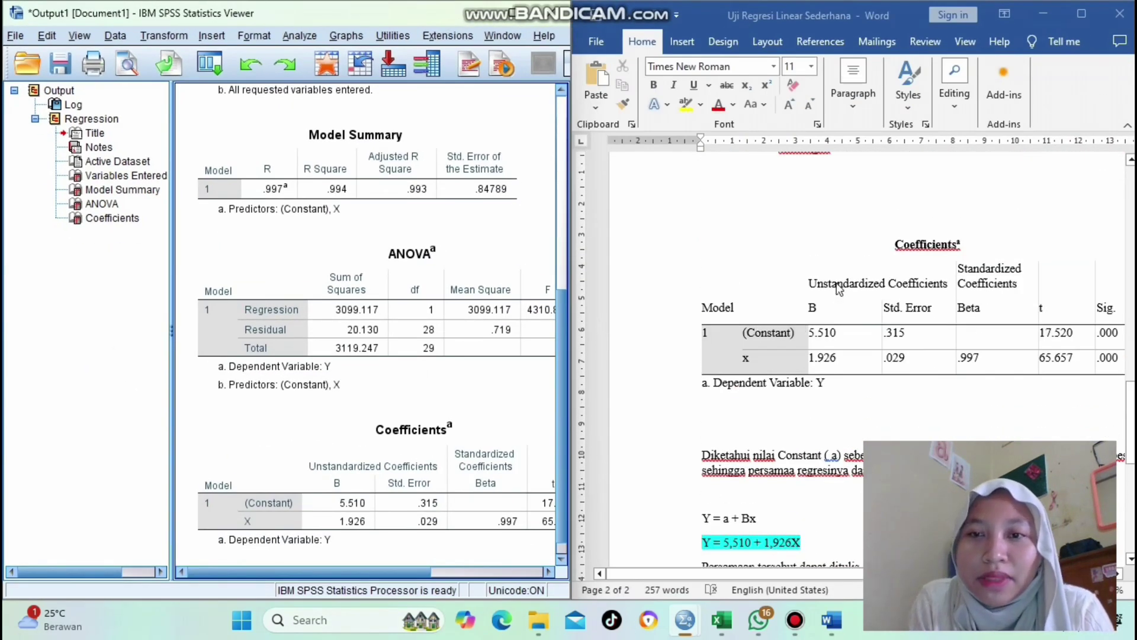
scroll(838, 289, "down", 1)
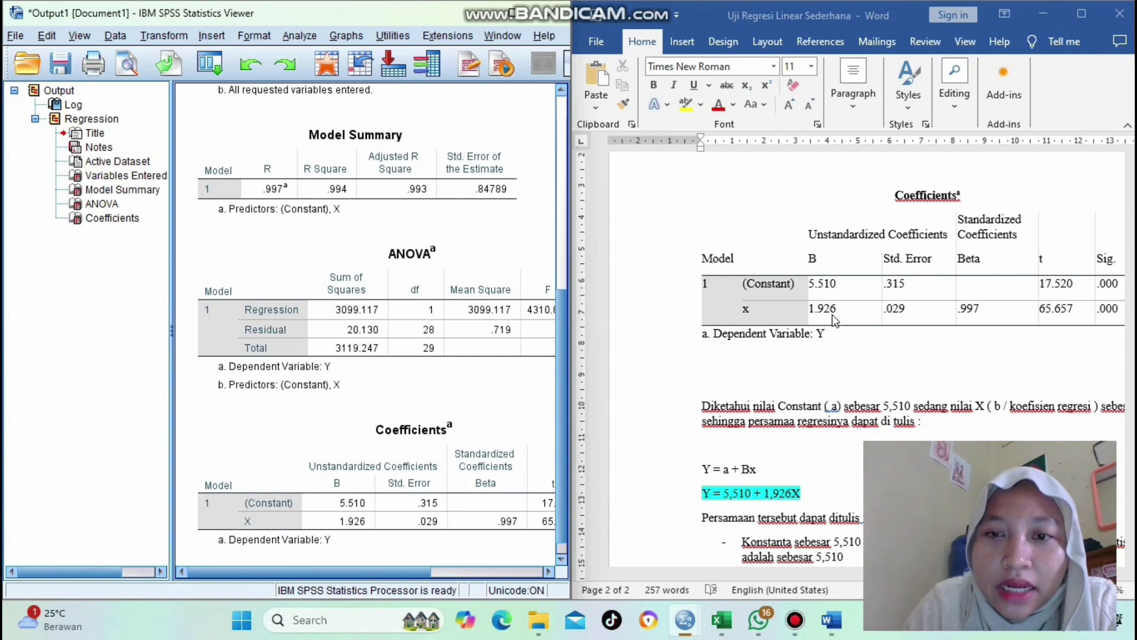
Examine how the constant and the X coefficient are substituted into the regression equation Y = a + Bx.
scroll(835, 320, "down", 1)
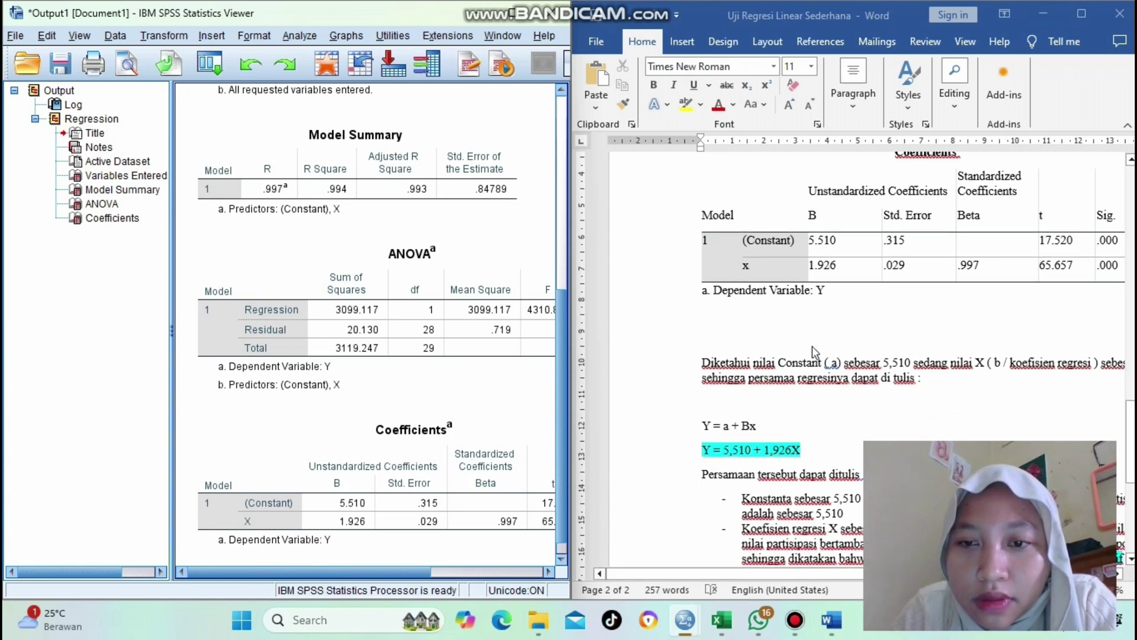
scroll(812, 346, "down", 1)
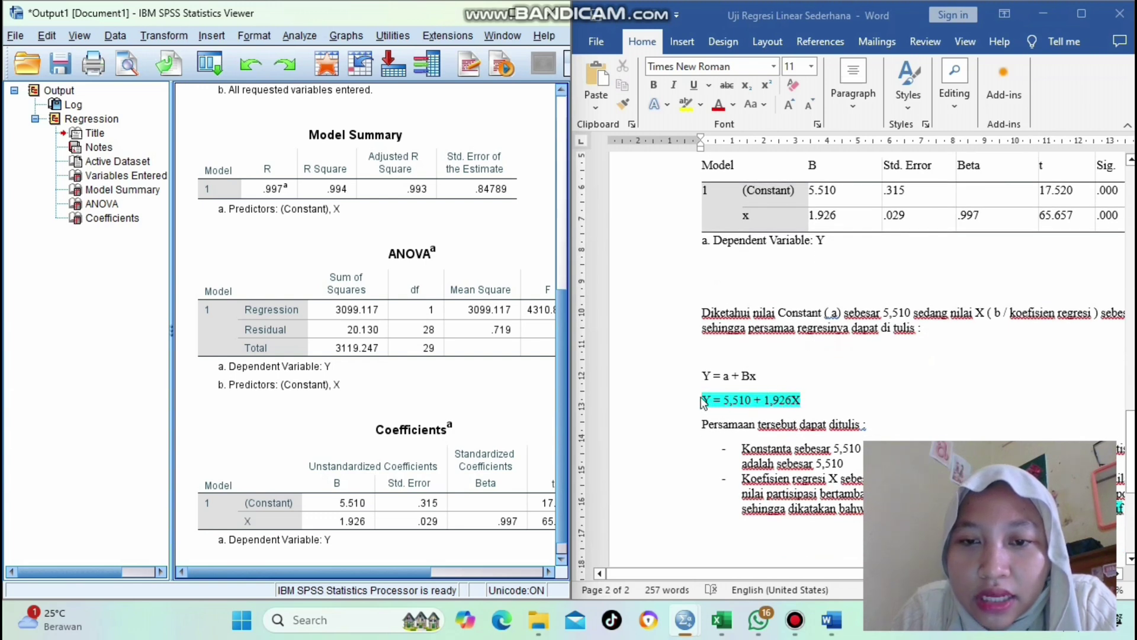
scroll(769, 403, "down", 1)
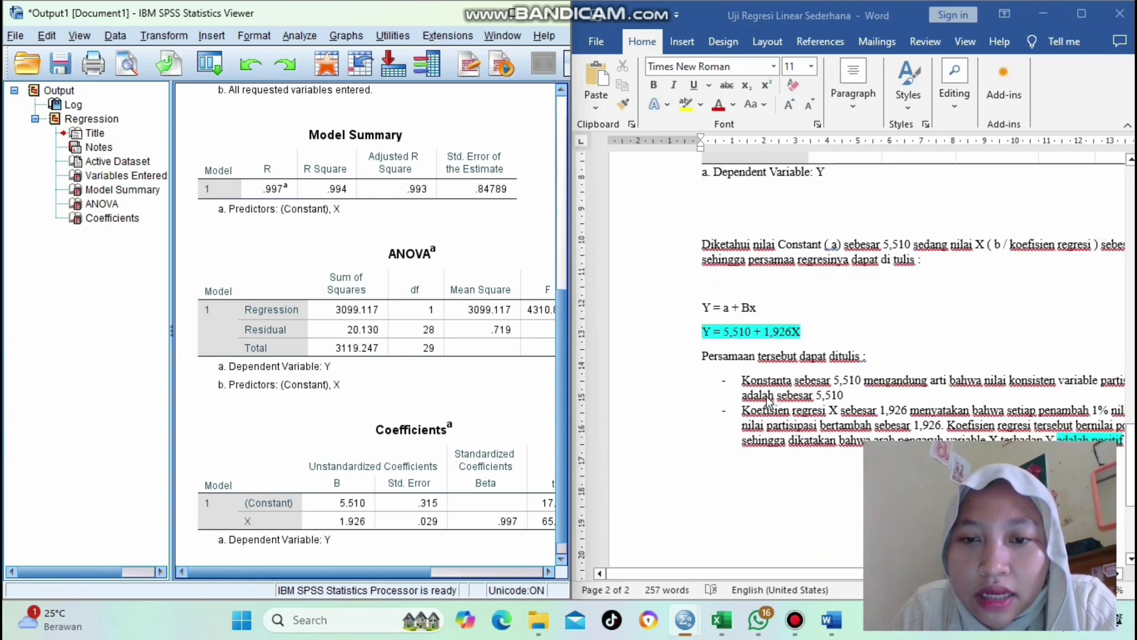
scroll(768, 402, "down", 1)
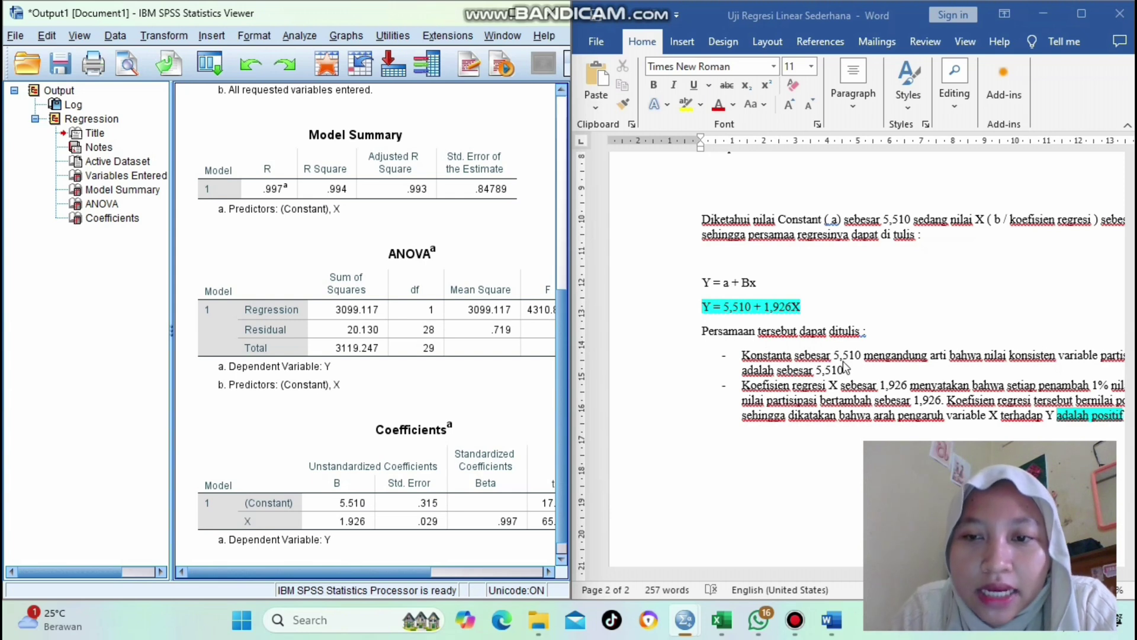
Read the written interpretation of the constant, the regression coefficient of X and the direction of X's influence on Y.
scroll(872, 366, "right", 3)
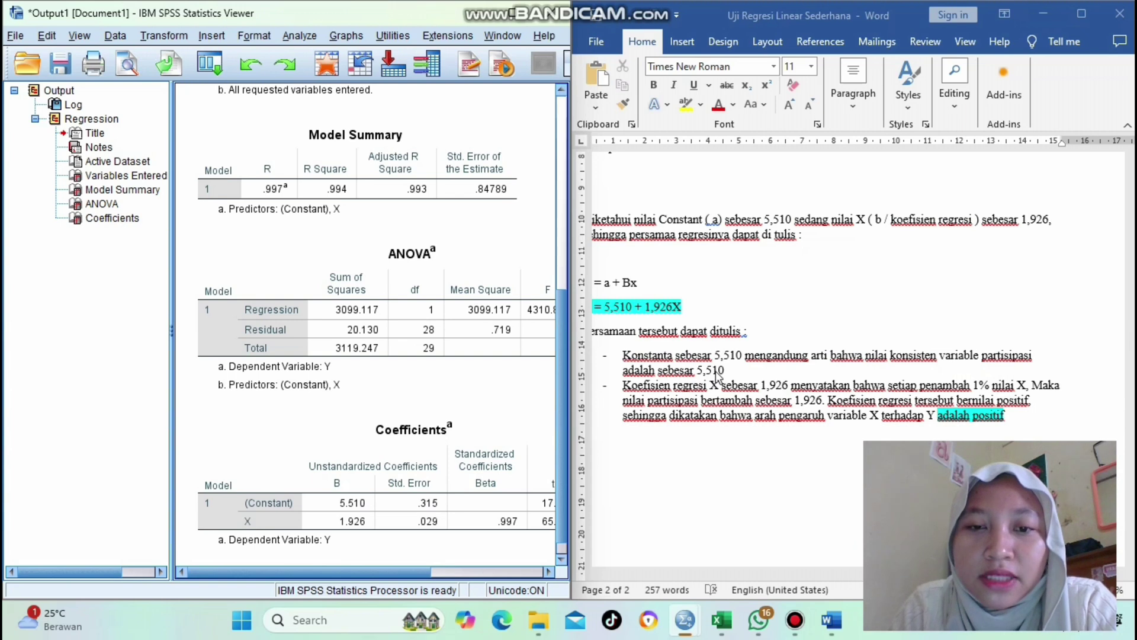
scroll(716, 373, "left", 1)
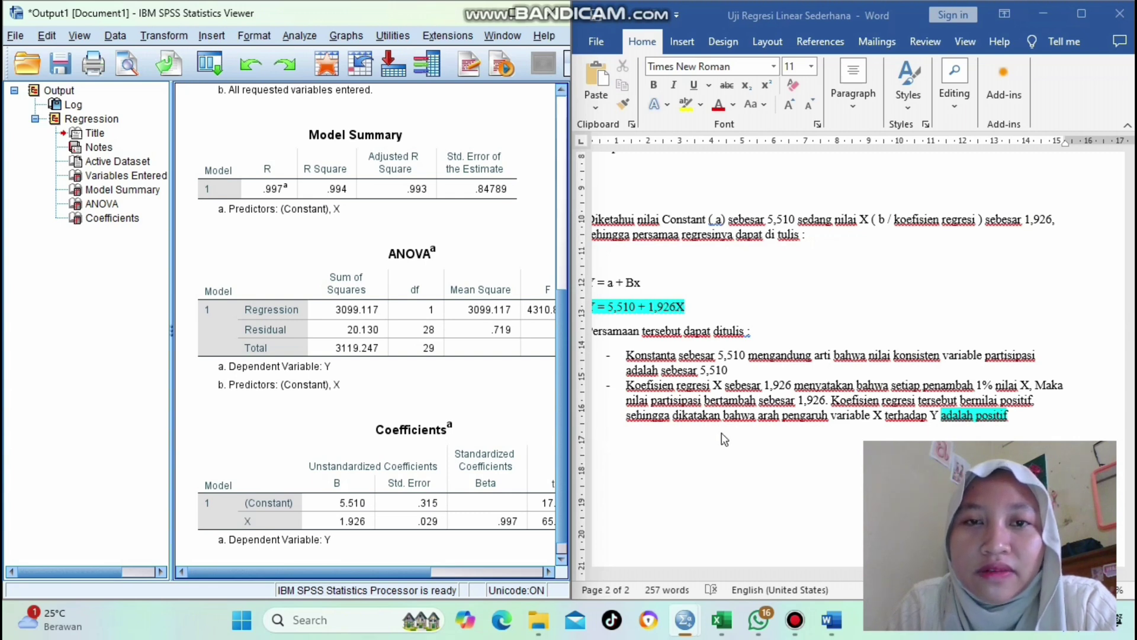
scroll(721, 439, "left", 2)
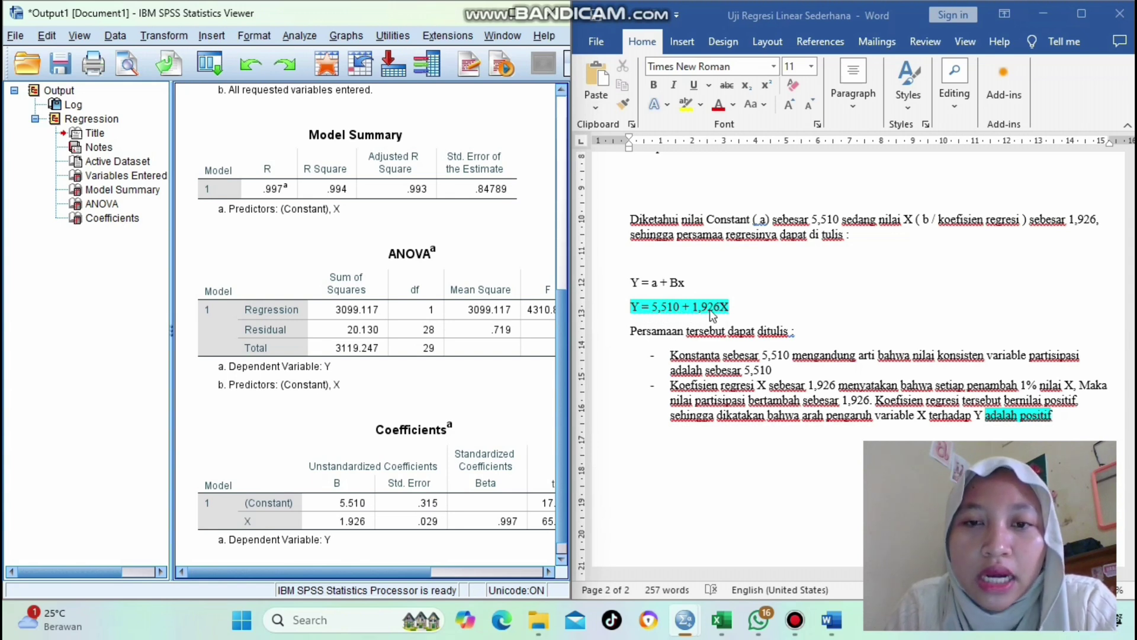
scroll(758, 305, "down", 1)
scroll(796, 296, "right", 2)
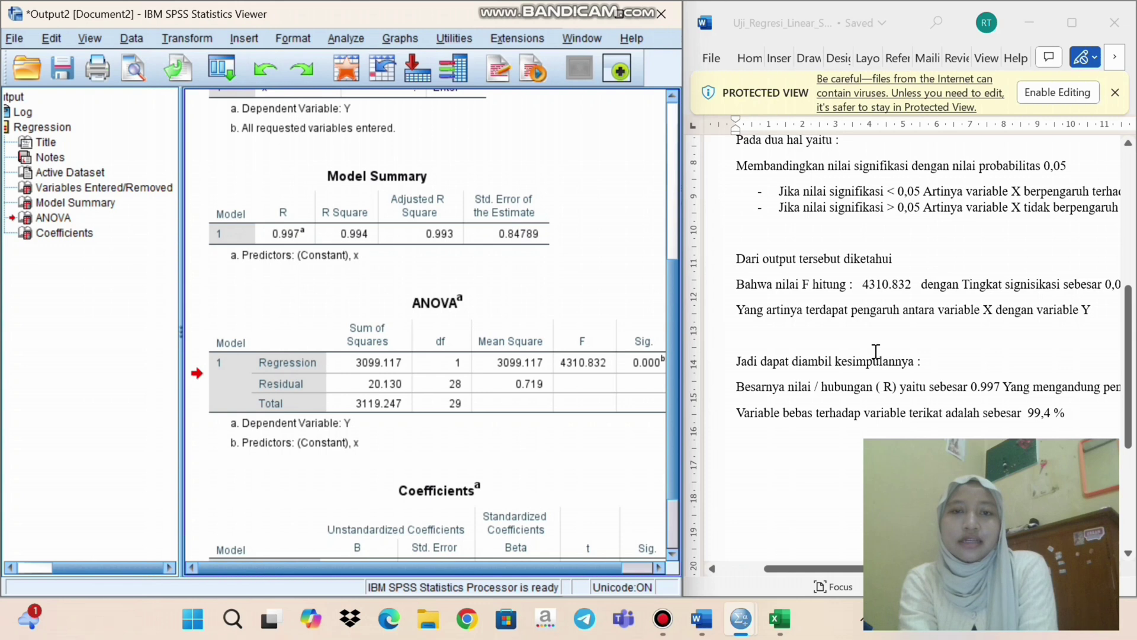
scroll(876, 351, "up", 3)
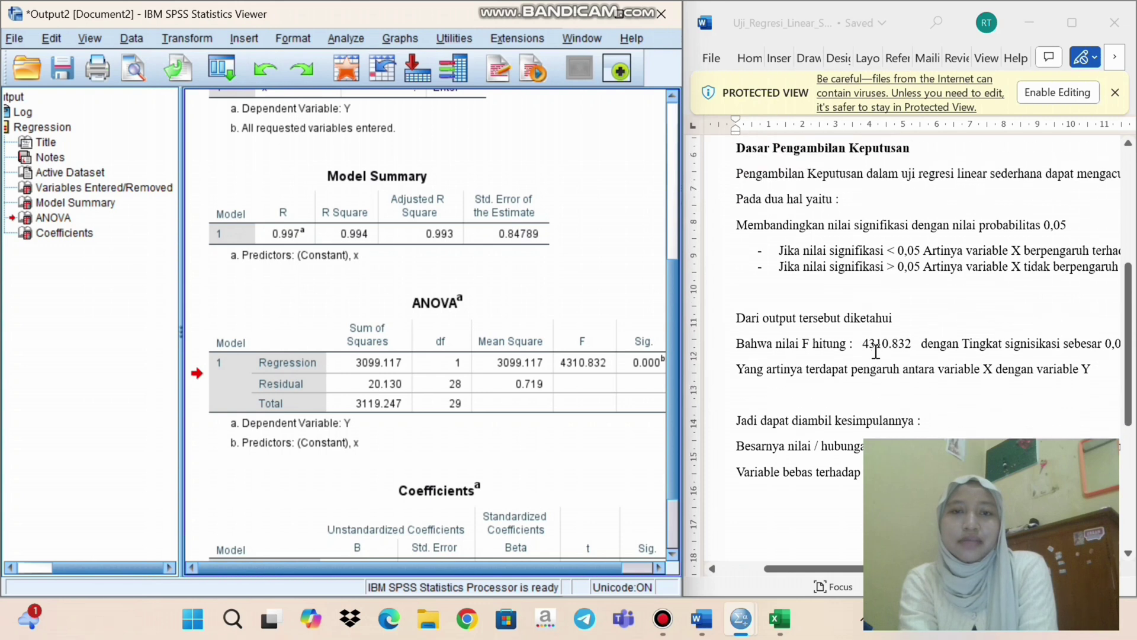
scroll(876, 351, "up", 2)
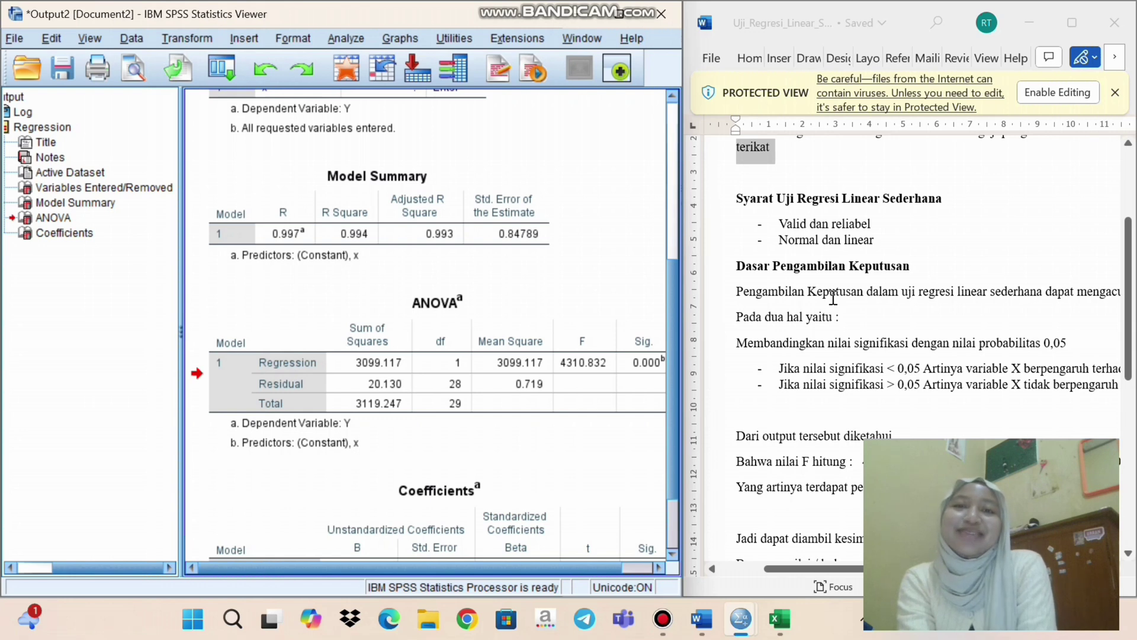
scroll(833, 298, "up", 1)
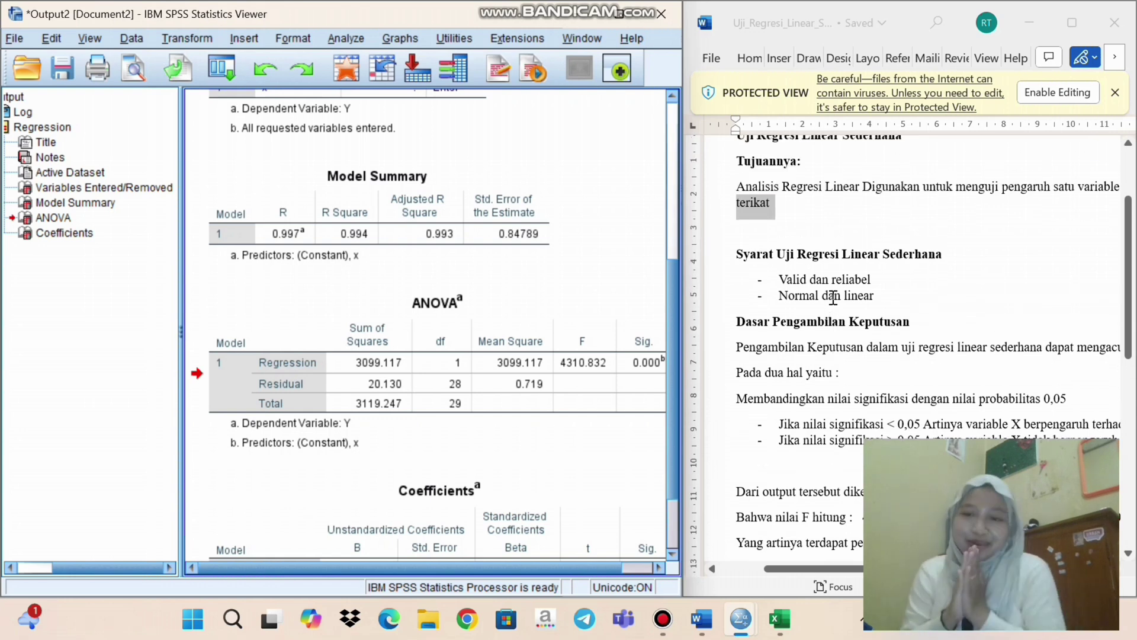
mouse_move(689, 625)
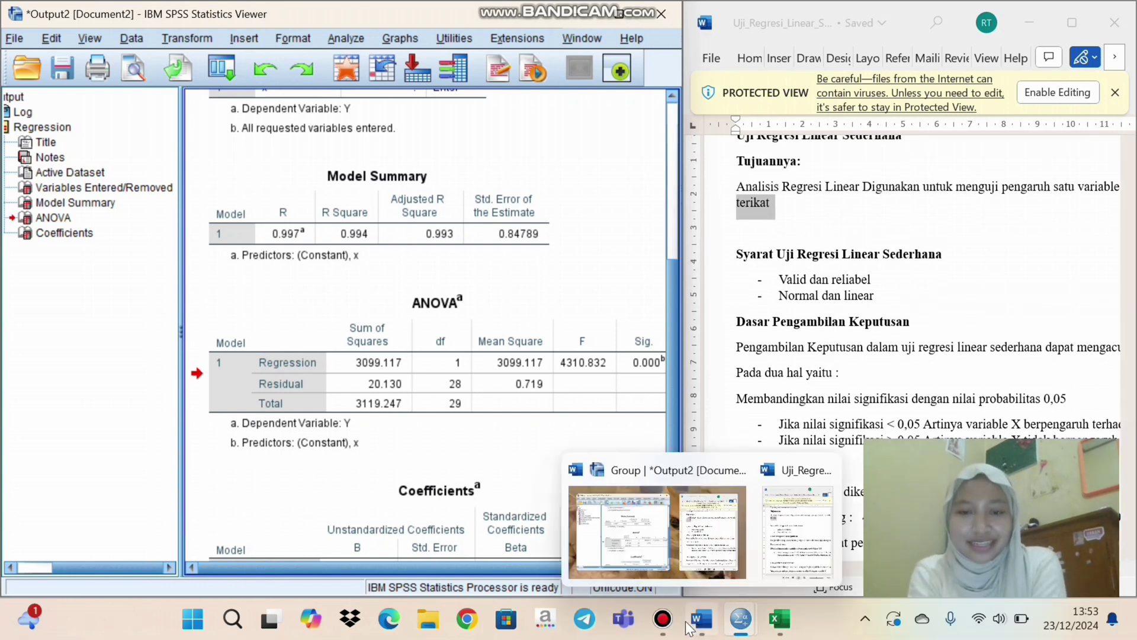